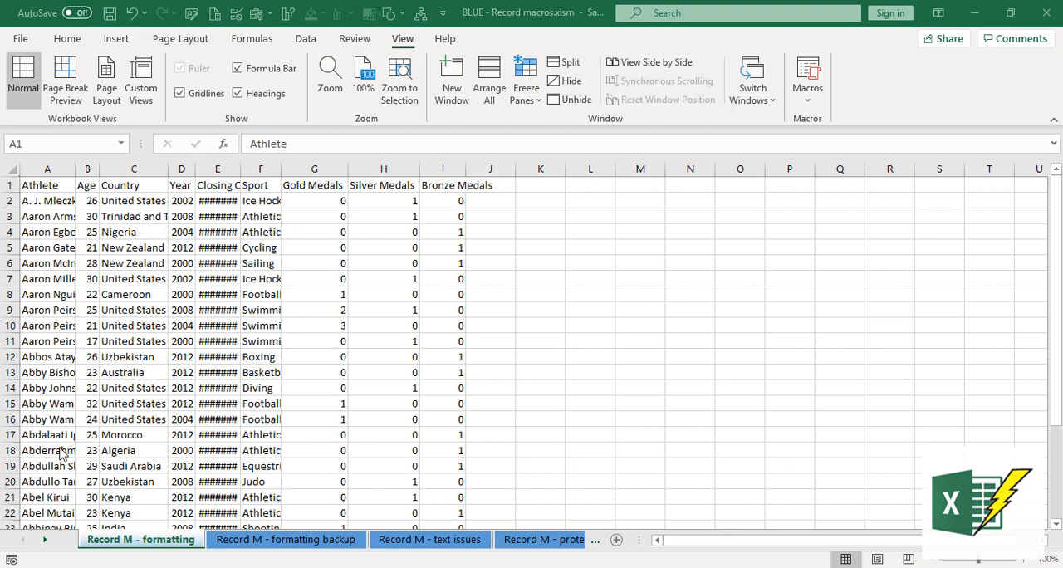
{"action": "left_click", "coordinate": [48, 186]}
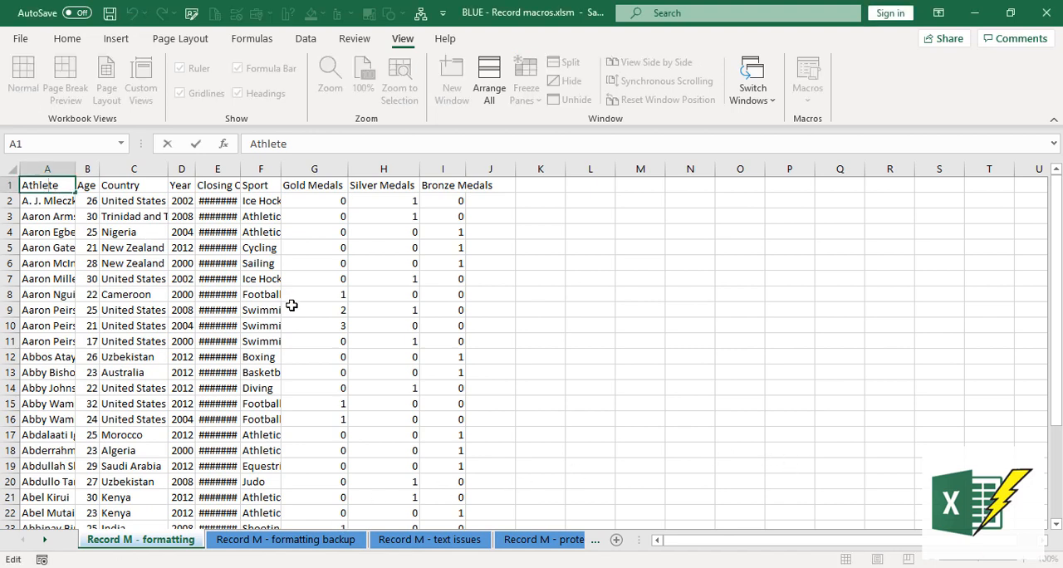
{"action": "left_click", "coordinate": [88, 185]}
{"action": "left_click", "coordinate": [110, 184]}
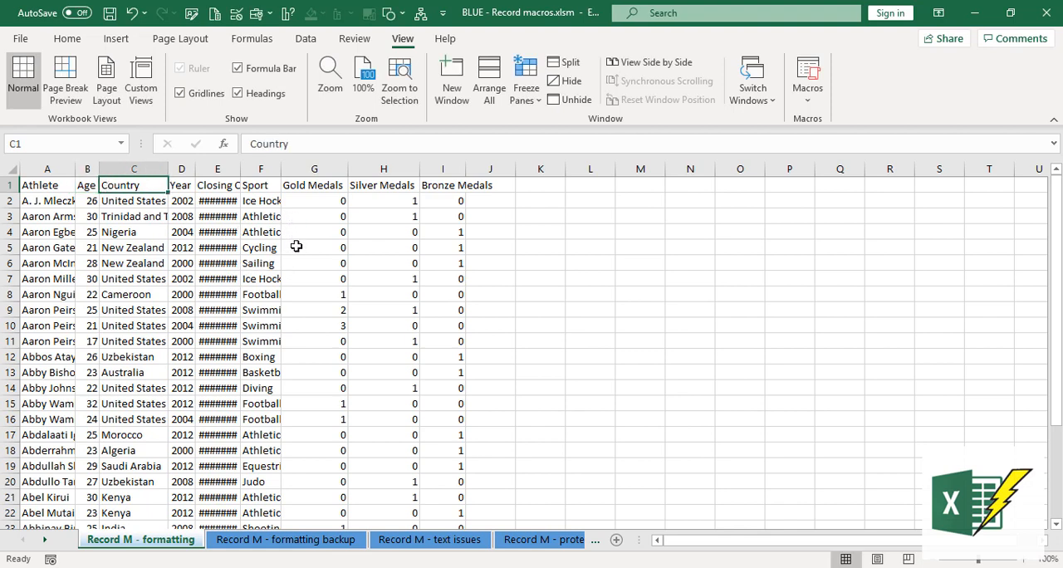
{"action": "left_click", "coordinate": [214, 202]}
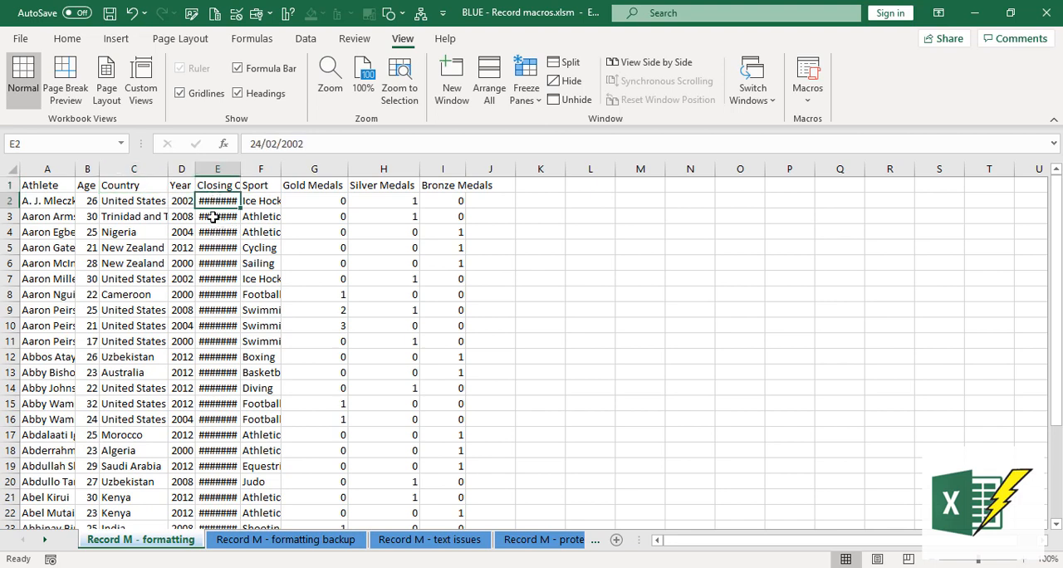
{"action": "left_click", "coordinate": [55, 188]}
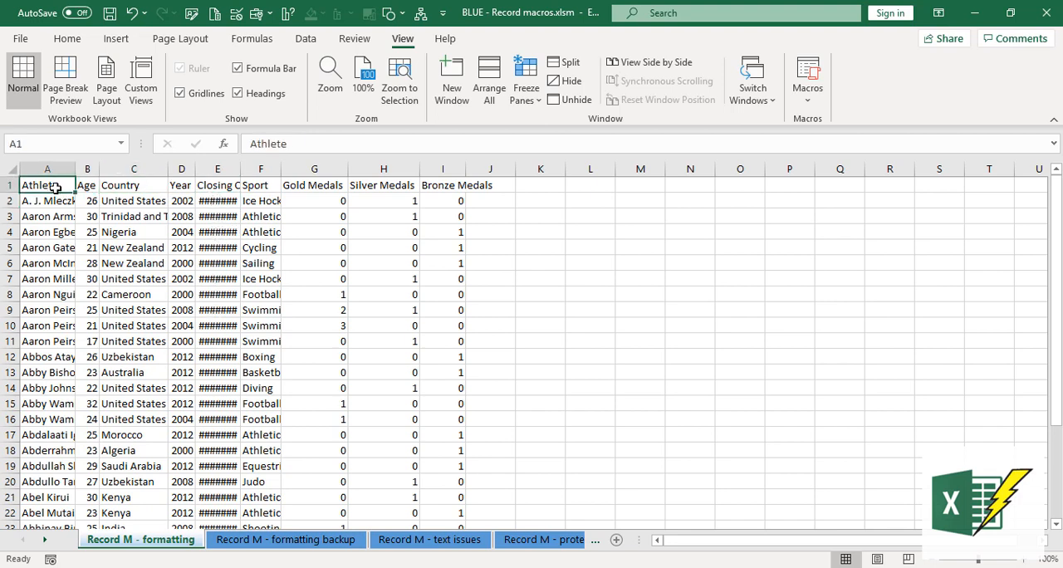
- Make the header cells from Athlete to Bronze Medals bold and autofit columns A to I
{"action": "left_click_drag", "start_coordinate": [70, 185], "coordinate": [449, 174]}
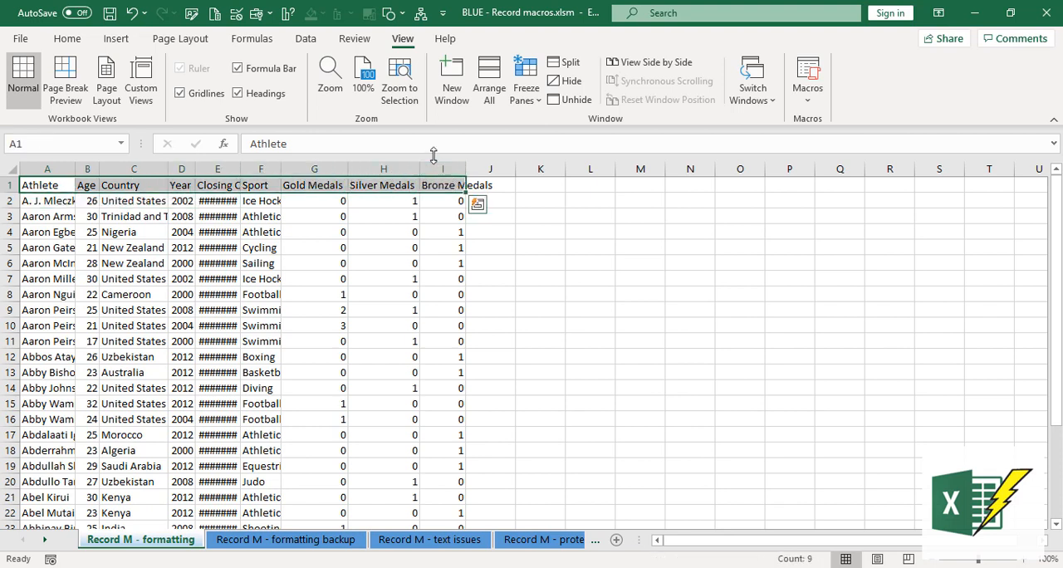
{"action": "left_click", "coordinate": [66, 38]}
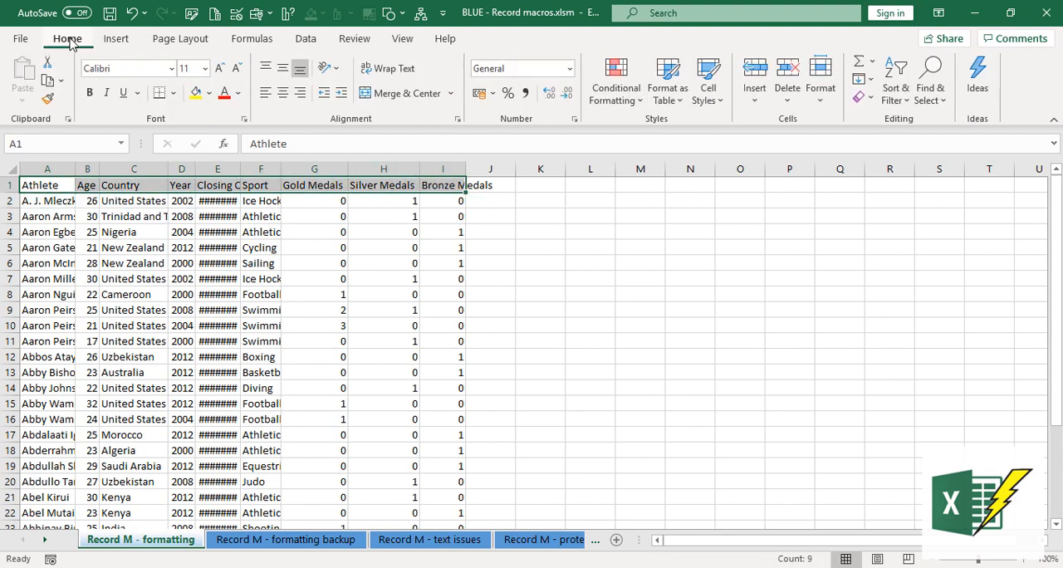
{"action": "left_click", "coordinate": [91, 93]}
{"action": "left_click_drag", "start_coordinate": [48, 171], "coordinate": [462, 170]}
{"action": "double_click", "coordinate": [467, 170]}
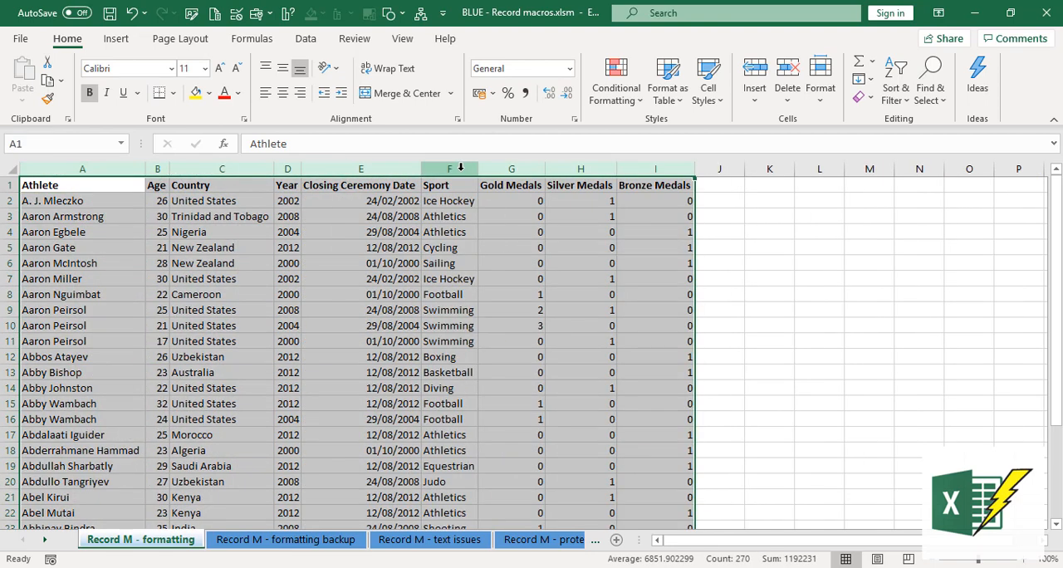
- Add filters to the header row of the athlete table
{"action": "left_click", "coordinate": [117, 183]}
{"action": "left_click", "coordinate": [305, 39]}
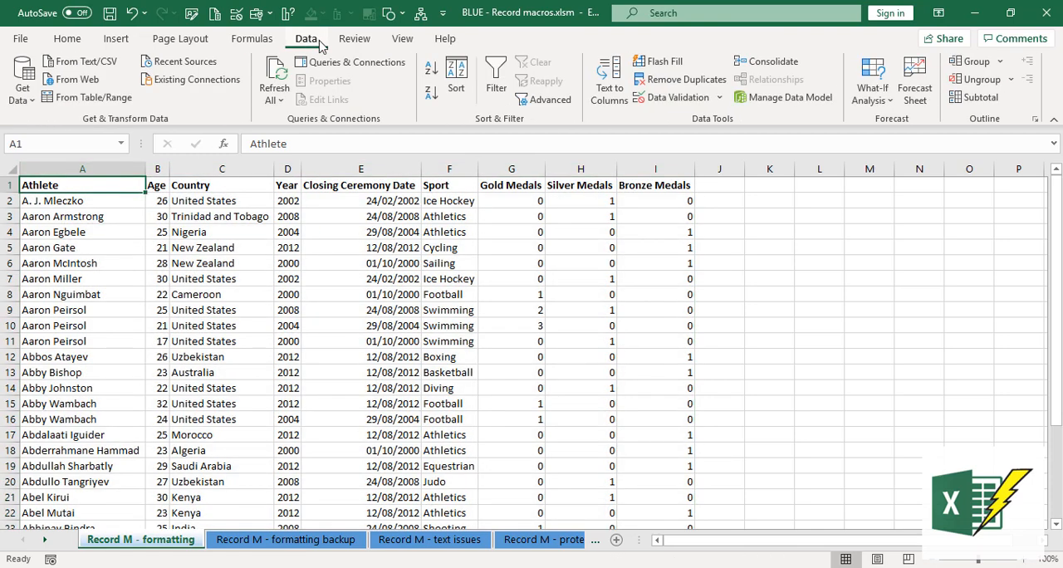
{"action": "left_click", "coordinate": [498, 90]}
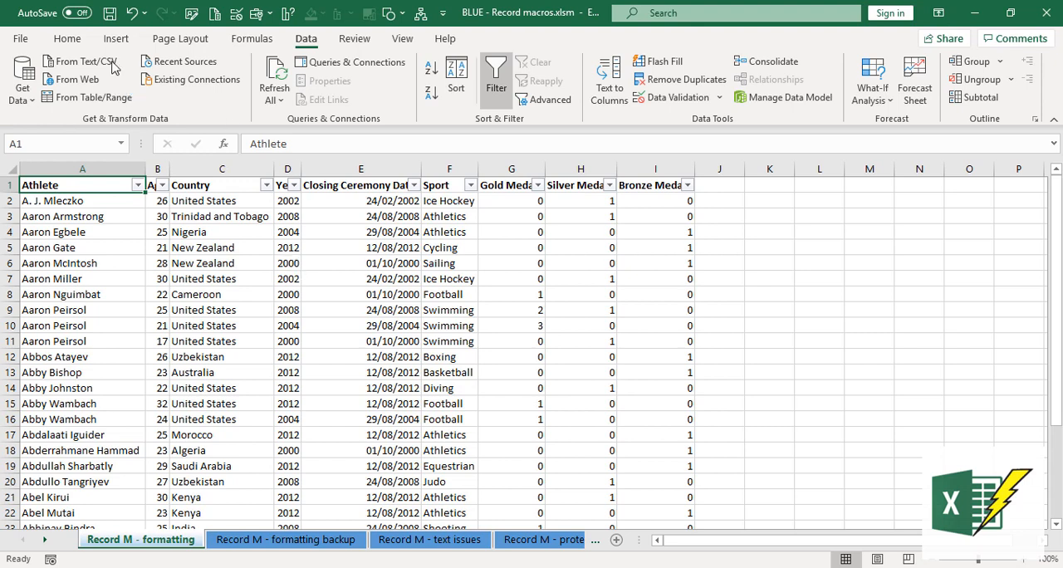
- Undo the filters, column autofit and bold headers, and reapply that formatting by running the saved macro
{"action": "left_click", "coordinate": [132, 14]}
{"action": "left_click", "coordinate": [131, 14]}
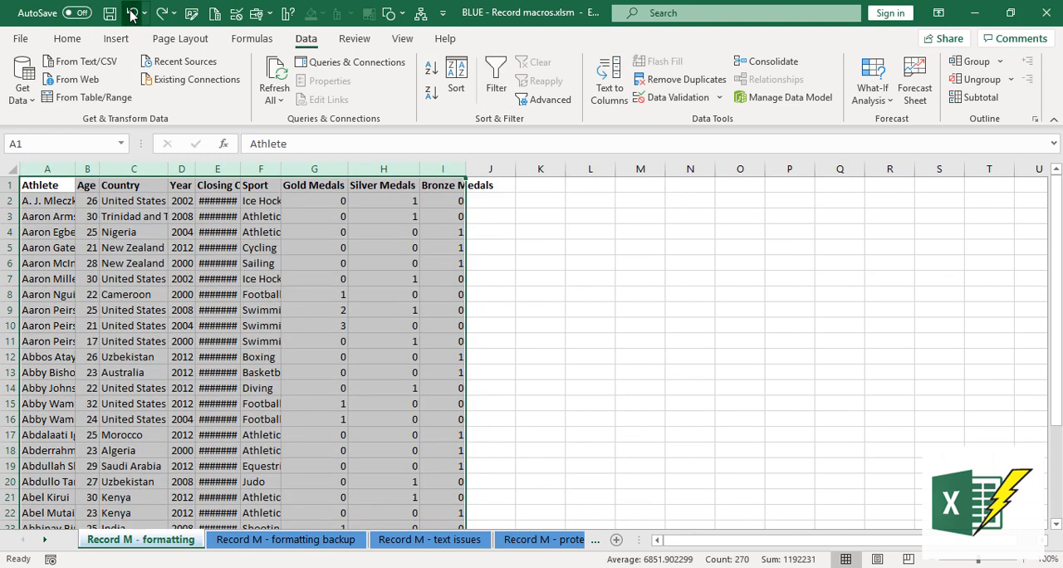
{"action": "left_click", "coordinate": [132, 14]}
{"action": "left_click", "coordinate": [53, 186]}
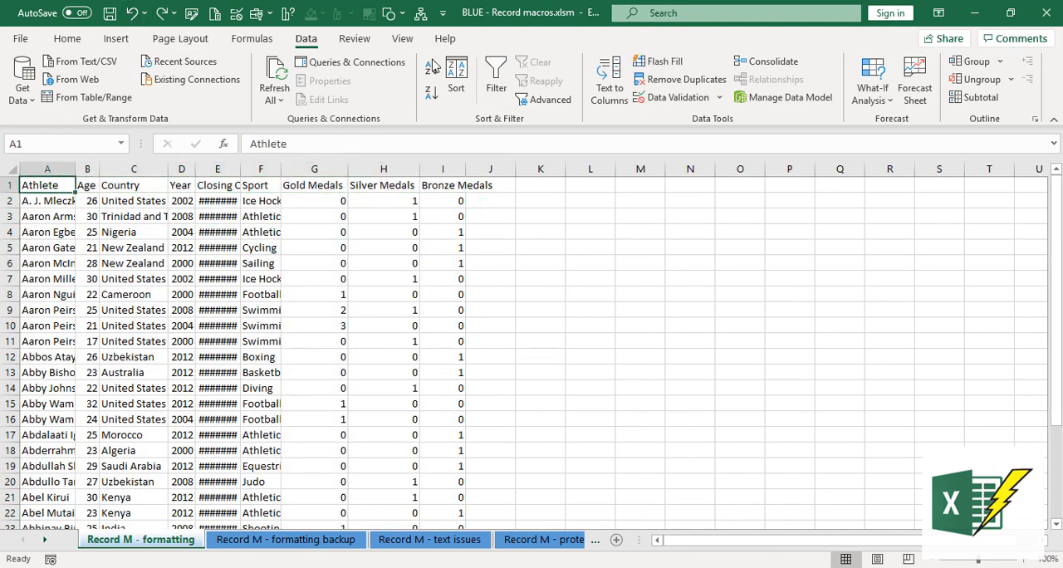
{"action": "left_click", "coordinate": [421, 12]}
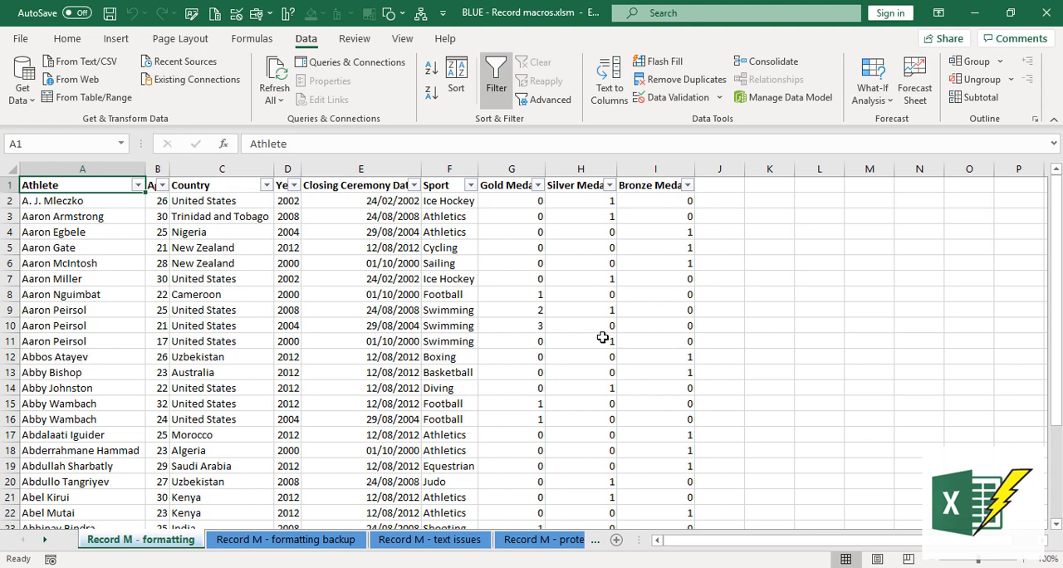
- Overwrite the Record M - formatting sheet with the full contents of Record M - formatting backup and remove the header filters
{"action": "left_click", "coordinate": [274, 541]}
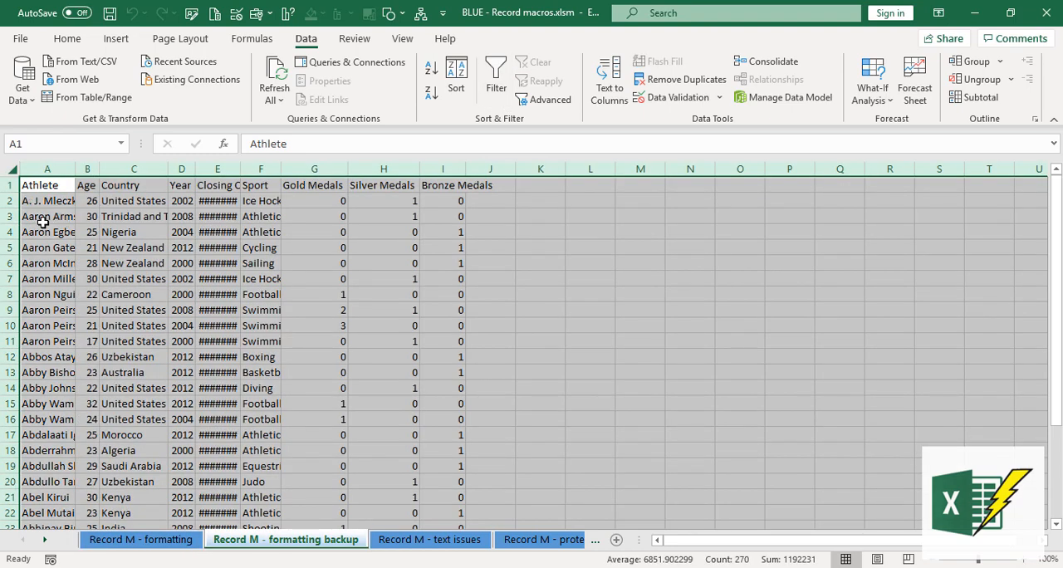
{"action": "key", "text": "ctrl+c"}
{"action": "left_click", "coordinate": [172, 541]}
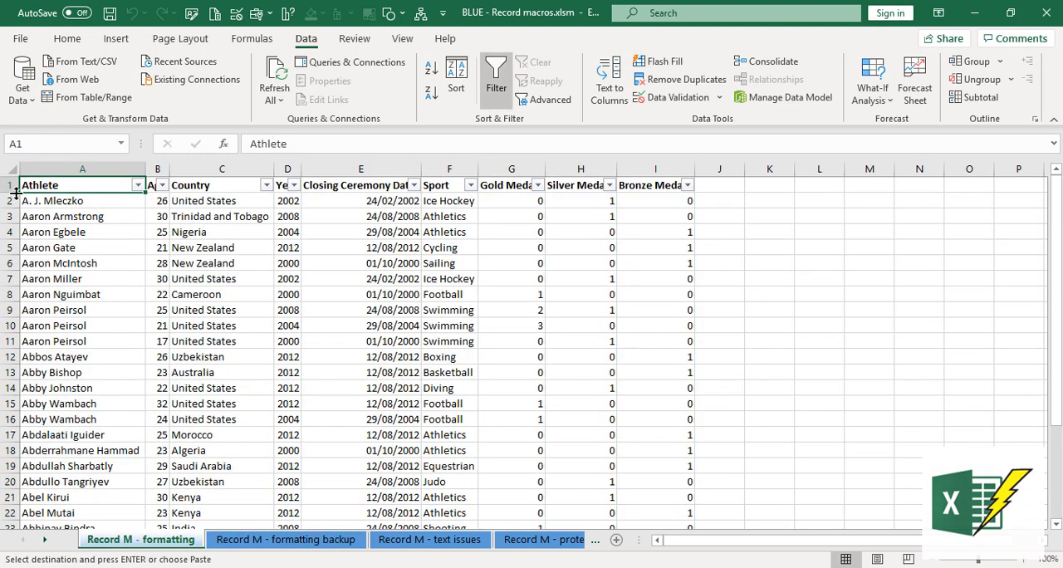
{"action": "key", "text": "ctrl+a"}
{"action": "key", "text": "ctrl+v"}
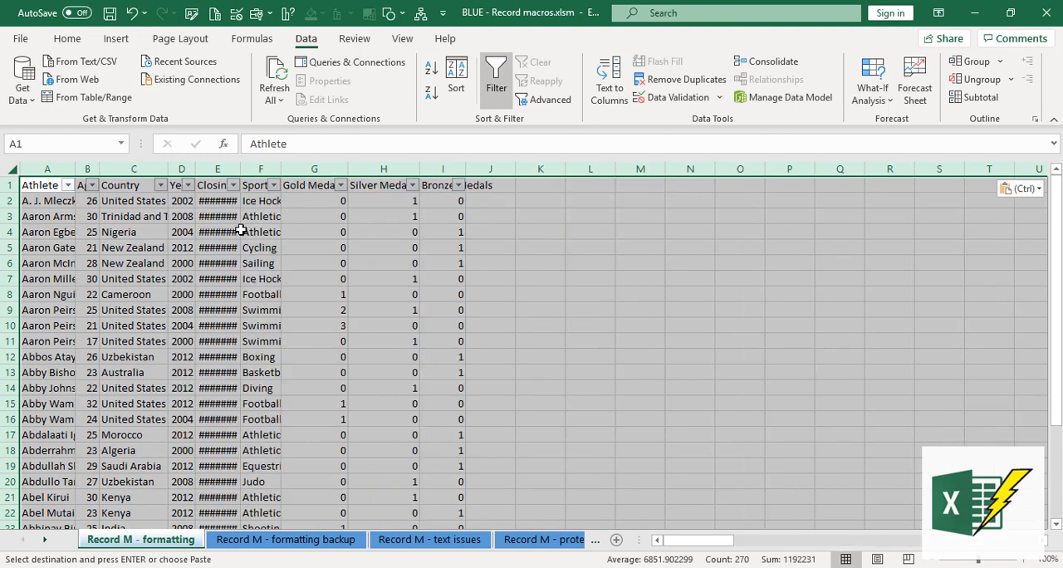
{"action": "left_click", "coordinate": [141, 189]}
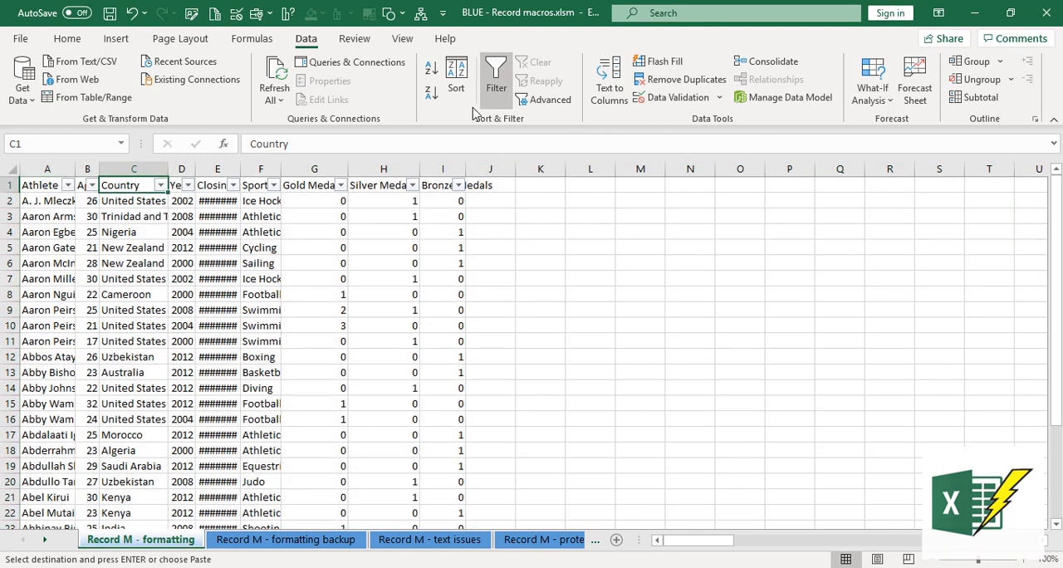
{"action": "left_click", "coordinate": [495, 79]}
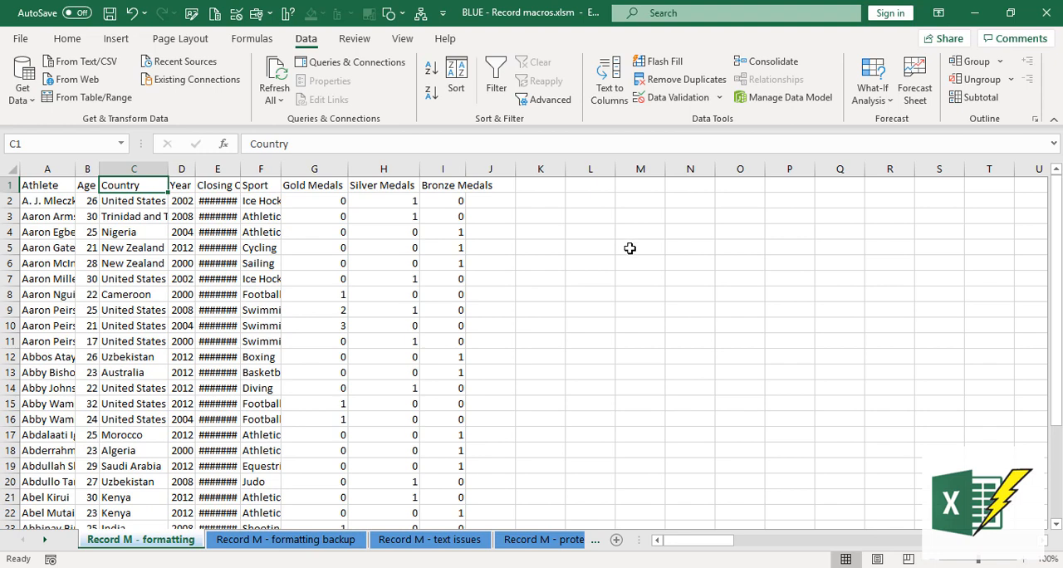
{"action": "left_click", "coordinate": [402, 39]}
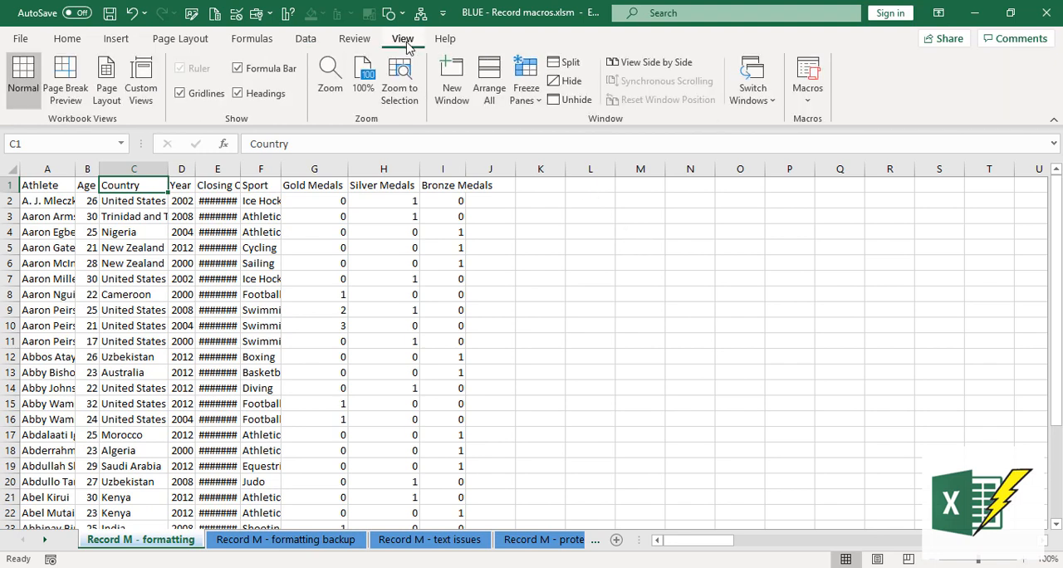
{"action": "left_click", "coordinate": [805, 100]}
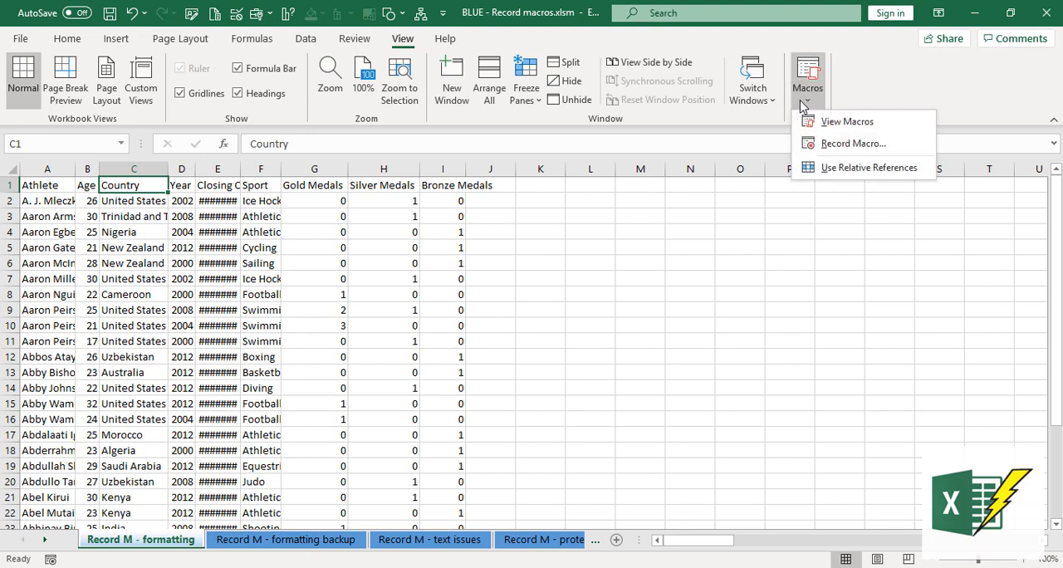
{"action": "left_click", "coordinate": [867, 78]}
{"action": "right_click", "coordinate": [860, 78]}
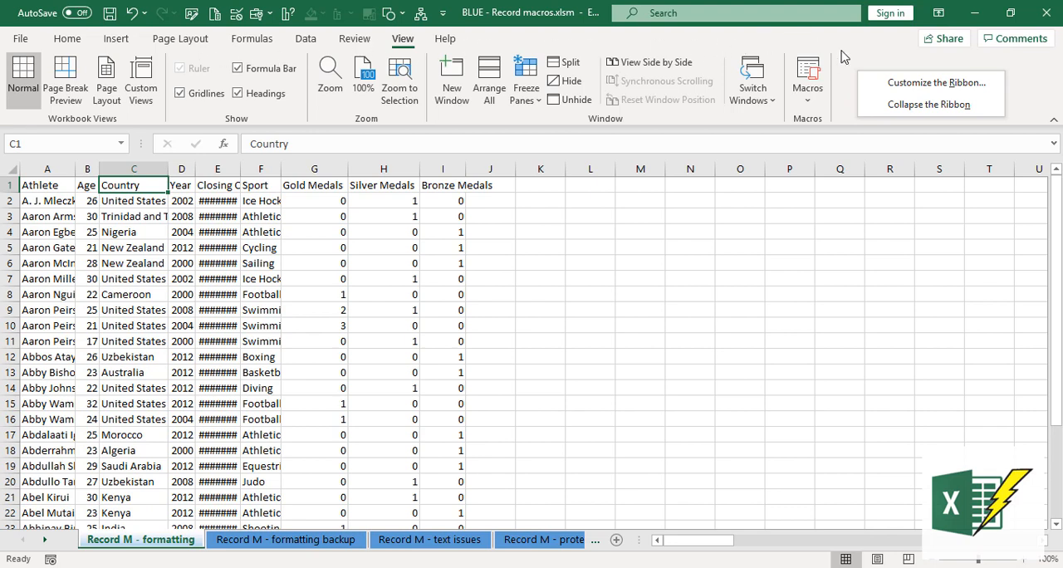
{"action": "left_click", "coordinate": [851, 78]}
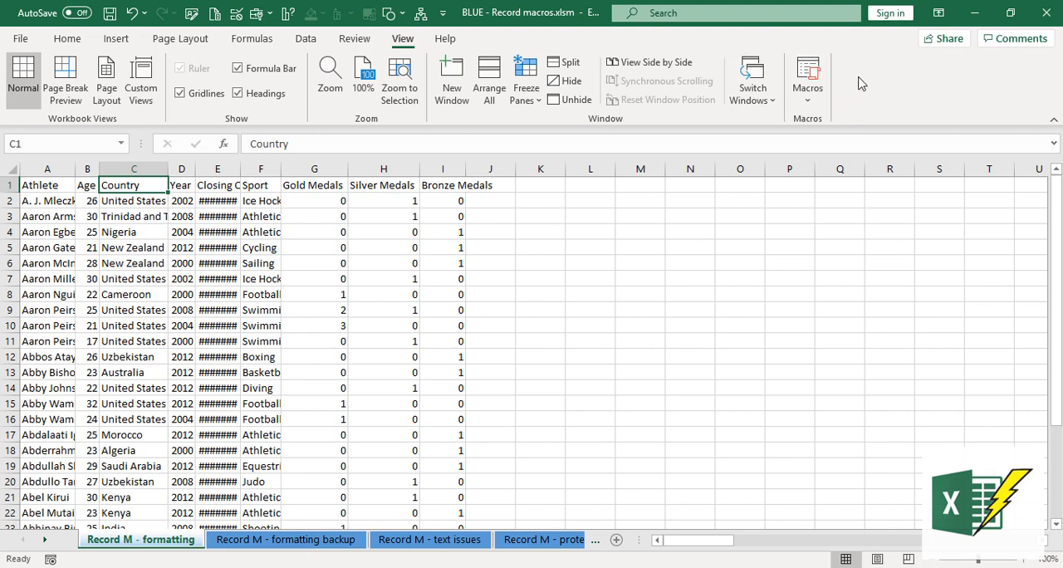
- Customize the ribbon to show the Developer tab
{"action": "right_click", "coordinate": [858, 75]}
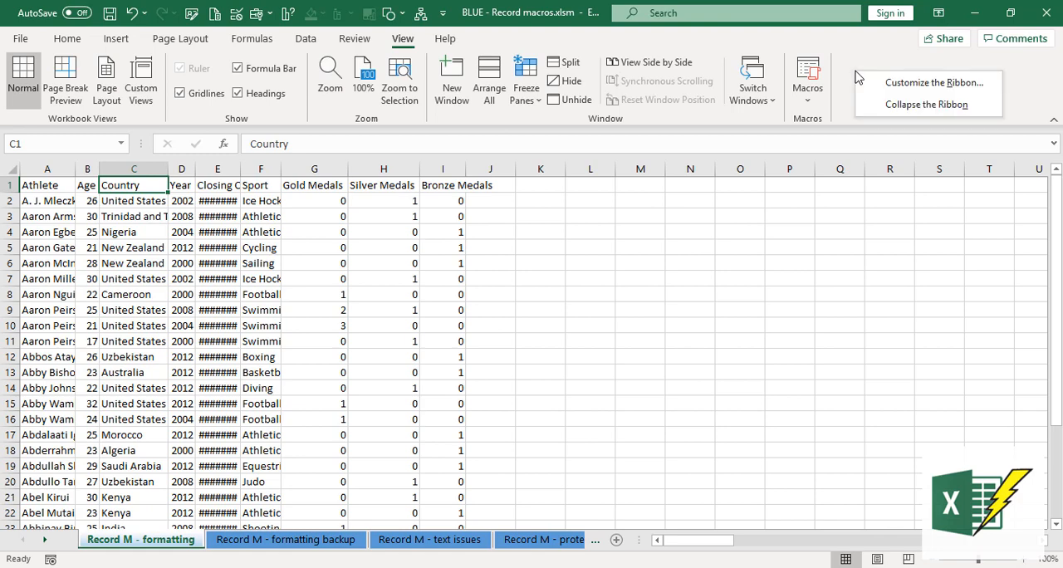
{"action": "left_click", "coordinate": [899, 86]}
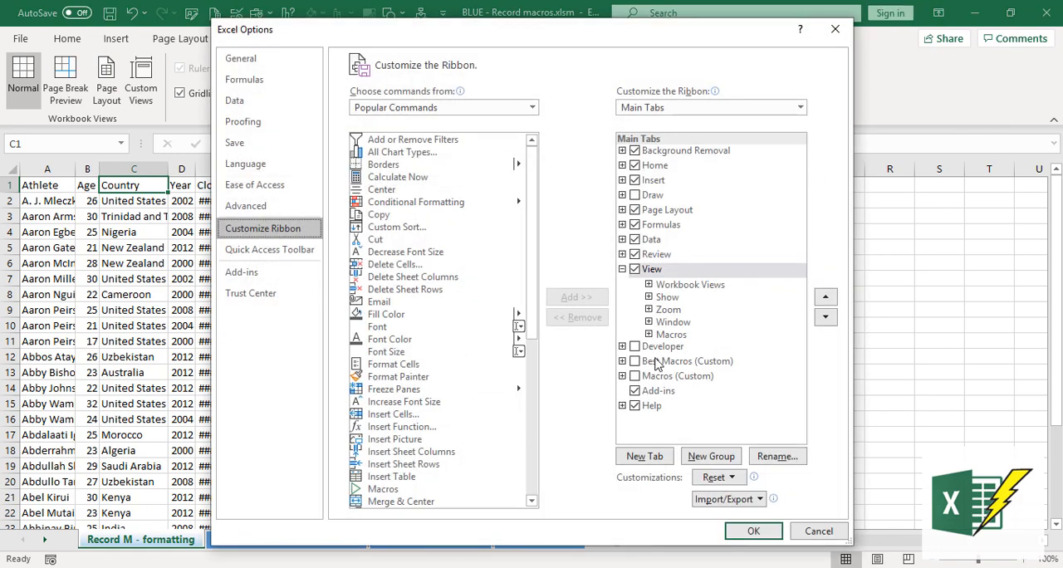
{"action": "left_click", "coordinate": [635, 347]}
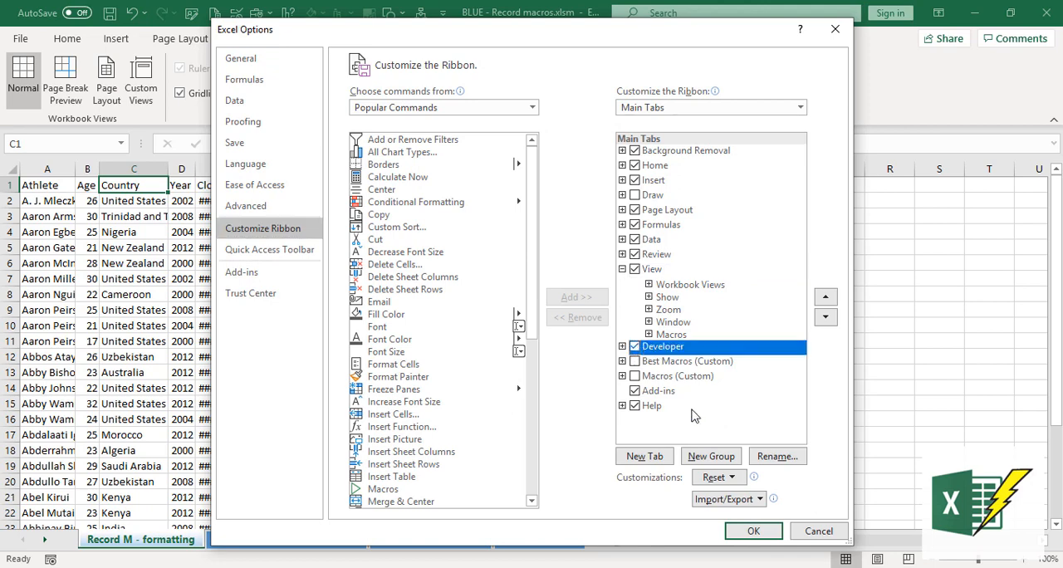
{"action": "left_click", "coordinate": [753, 531]}
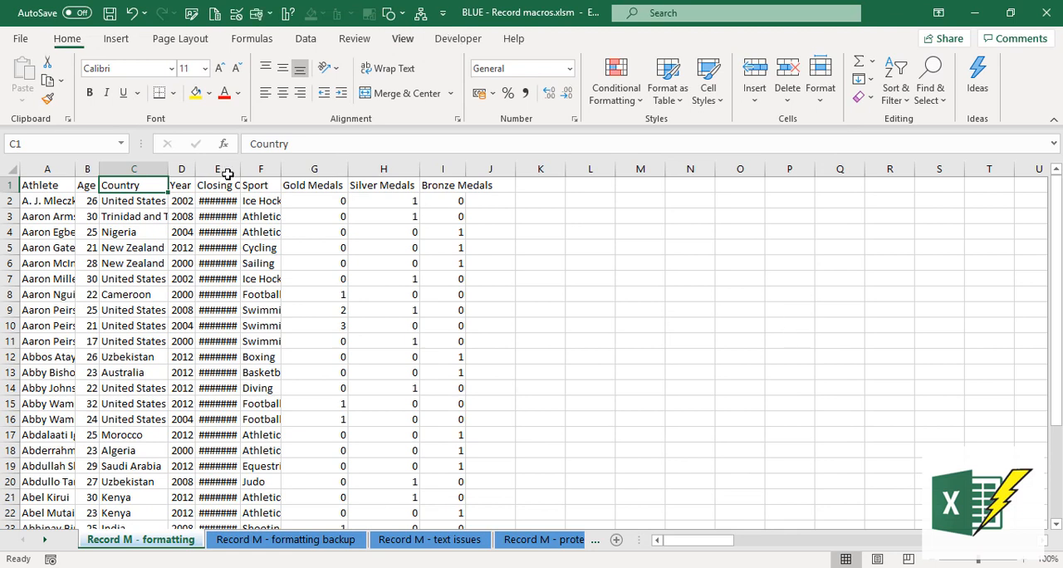
- Start recording a macro named My_fav_format, stored in the Personal Macro Workbook
{"action": "left_click", "coordinate": [402, 38]}
{"action": "left_click", "coordinate": [457, 38]}
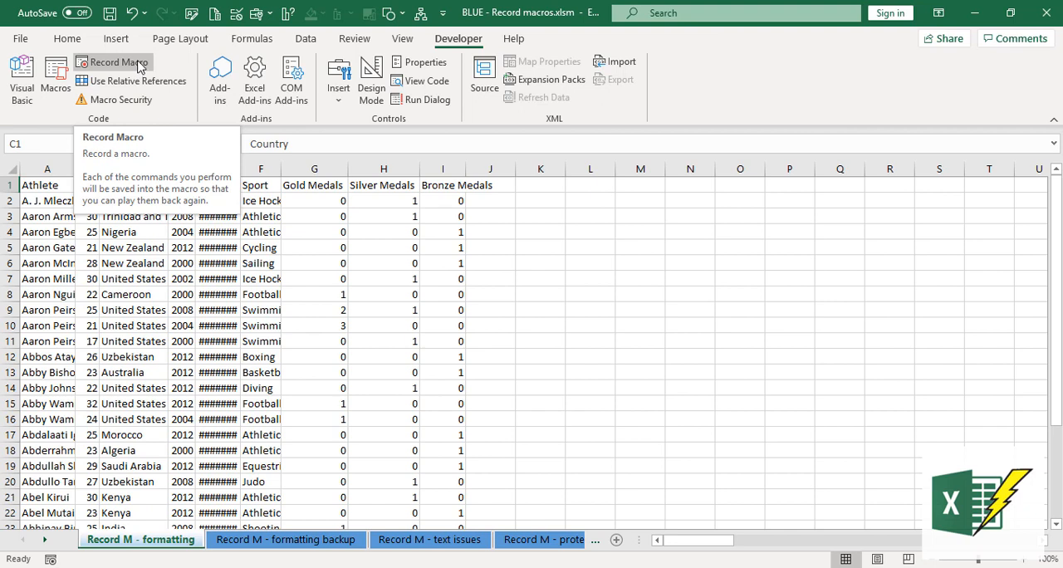
{"action": "left_click", "coordinate": [140, 66]}
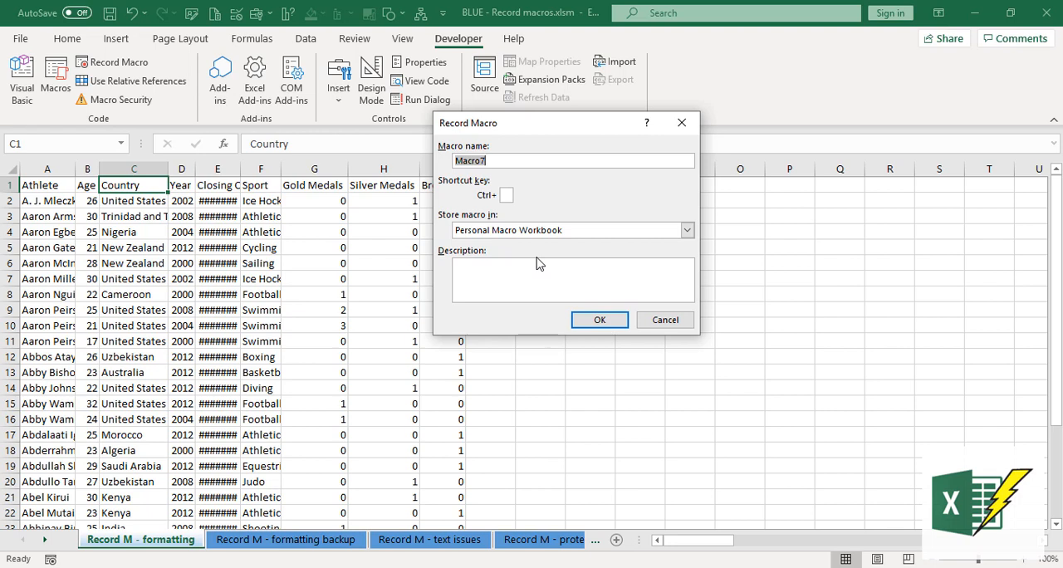
{"action": "type", "text": "My_fav_format"}
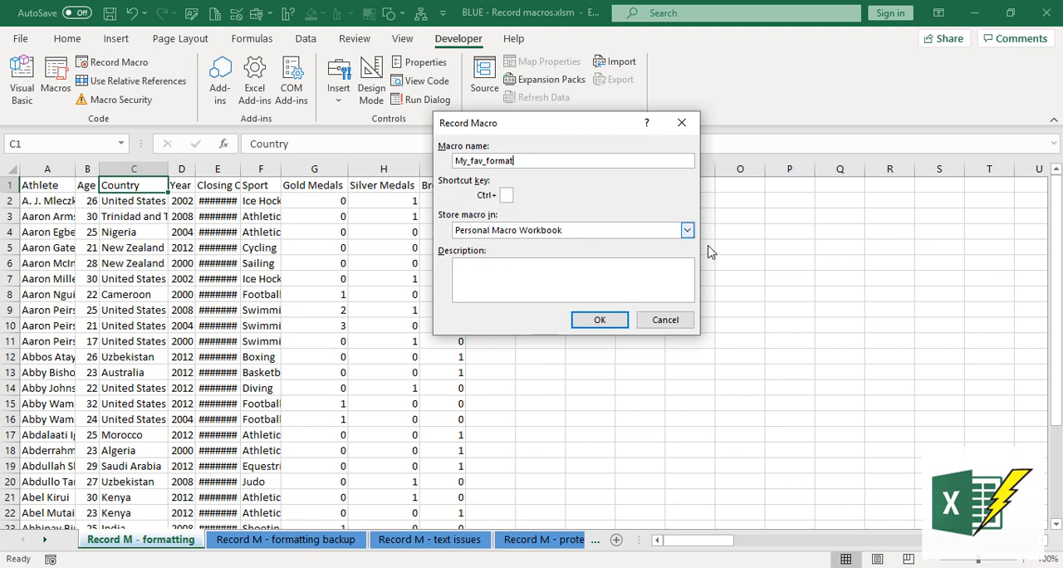
{"action": "left_click", "coordinate": [687, 230]}
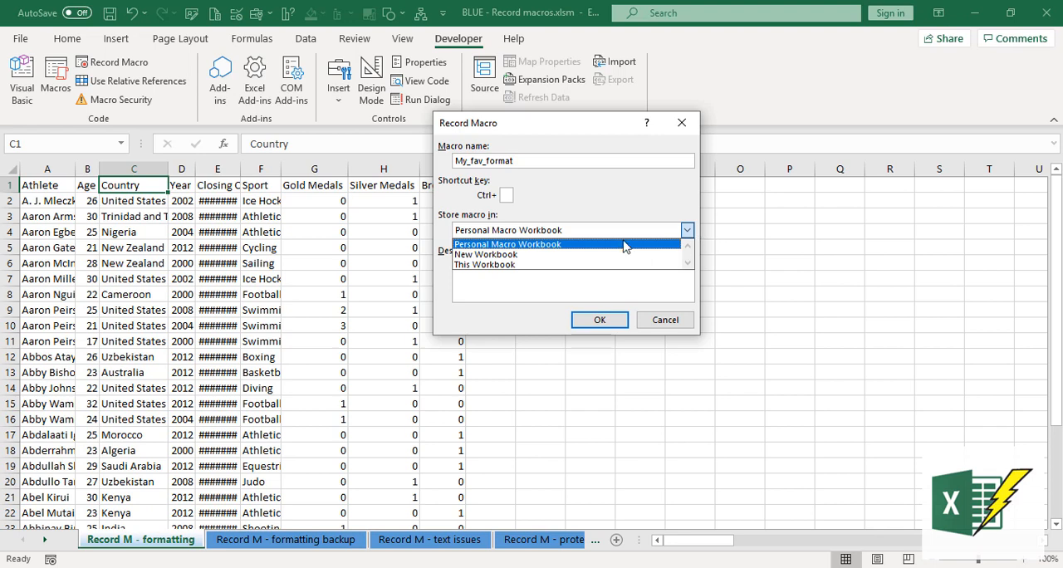
{"action": "left_click", "coordinate": [538, 245]}
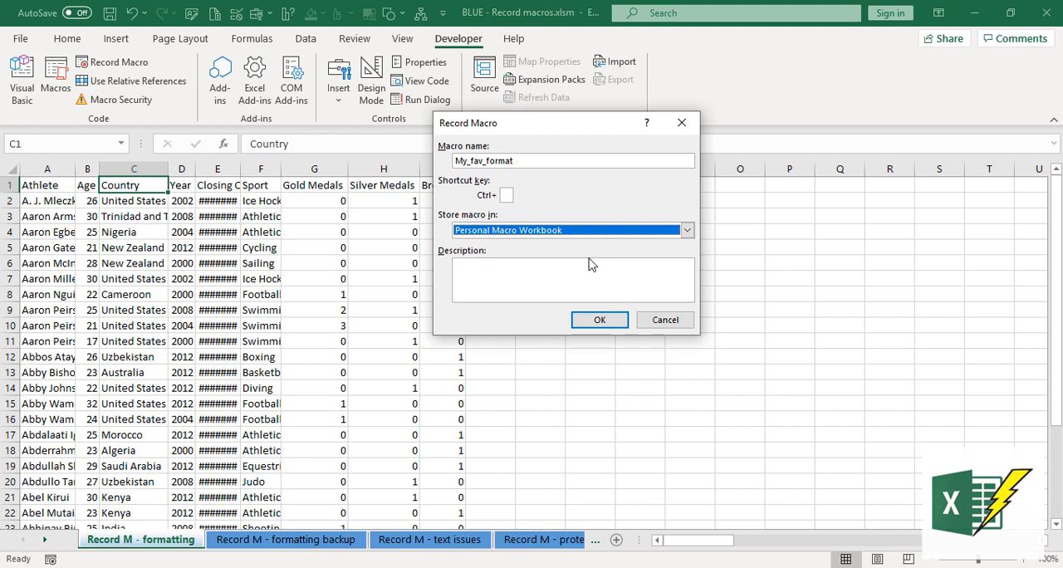
{"action": "left_click", "coordinate": [600, 324]}
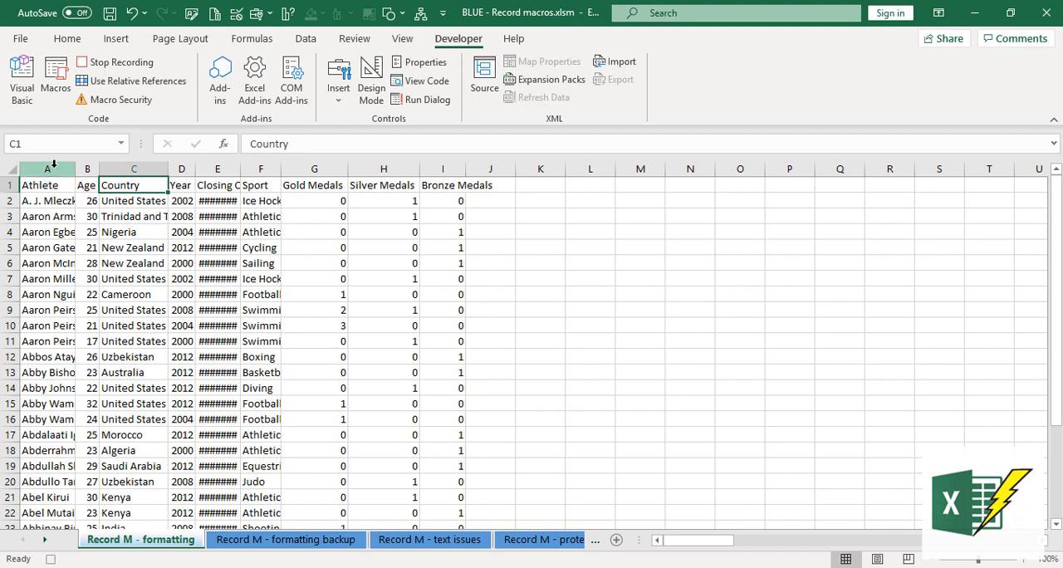
- Record bolding the header cells A1:I1 and autofitting the widths of columns A to I
{"action": "left_click_drag", "start_coordinate": [60, 191], "coordinate": [456, 190]}
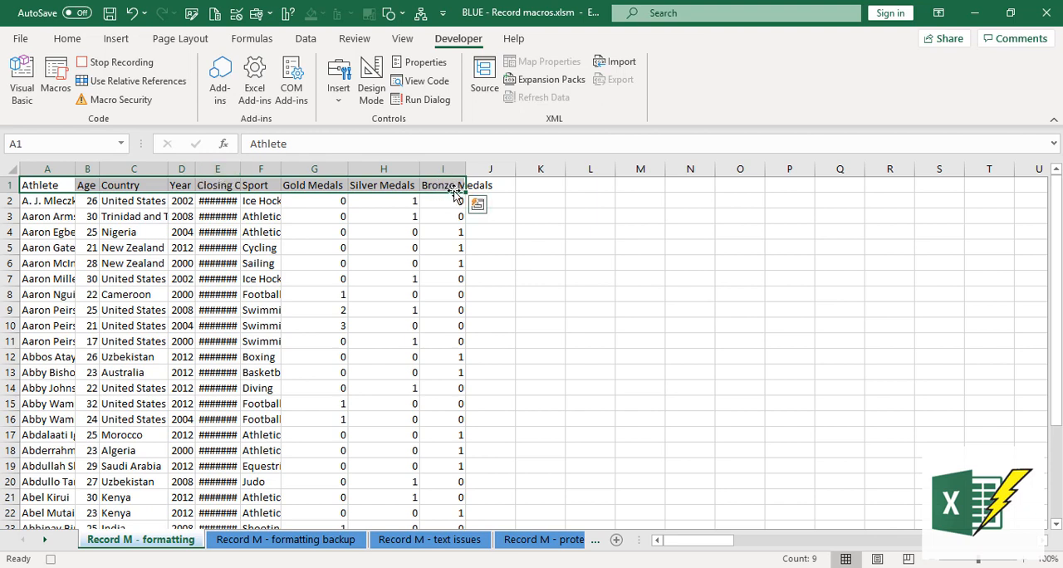
{"action": "left_click", "coordinate": [67, 39]}
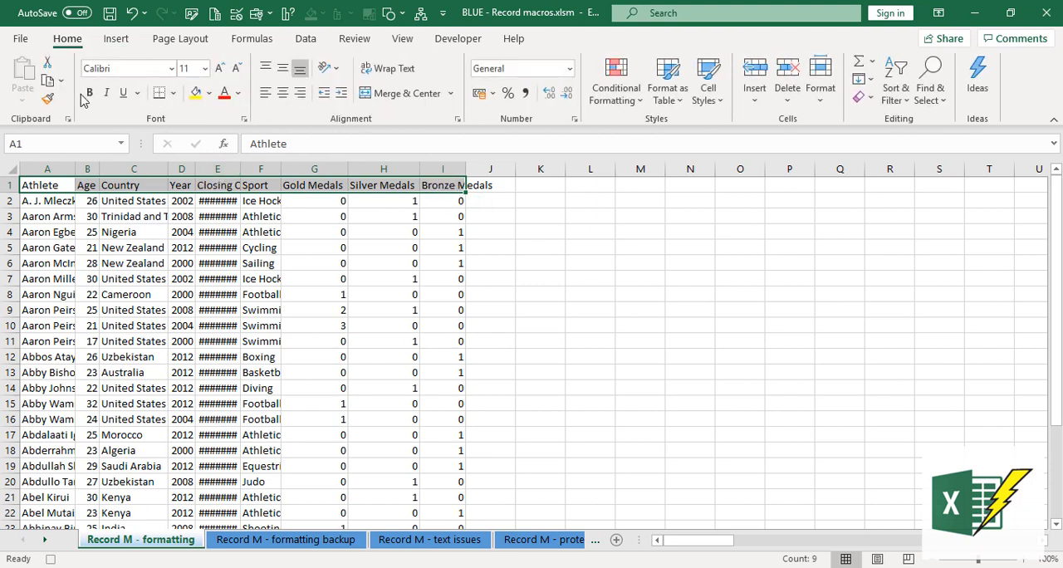
{"action": "left_click", "coordinate": [89, 92]}
{"action": "left_click", "coordinate": [47, 169]}
{"action": "left_click_drag", "start_coordinate": [145, 167], "coordinate": [461, 168]}
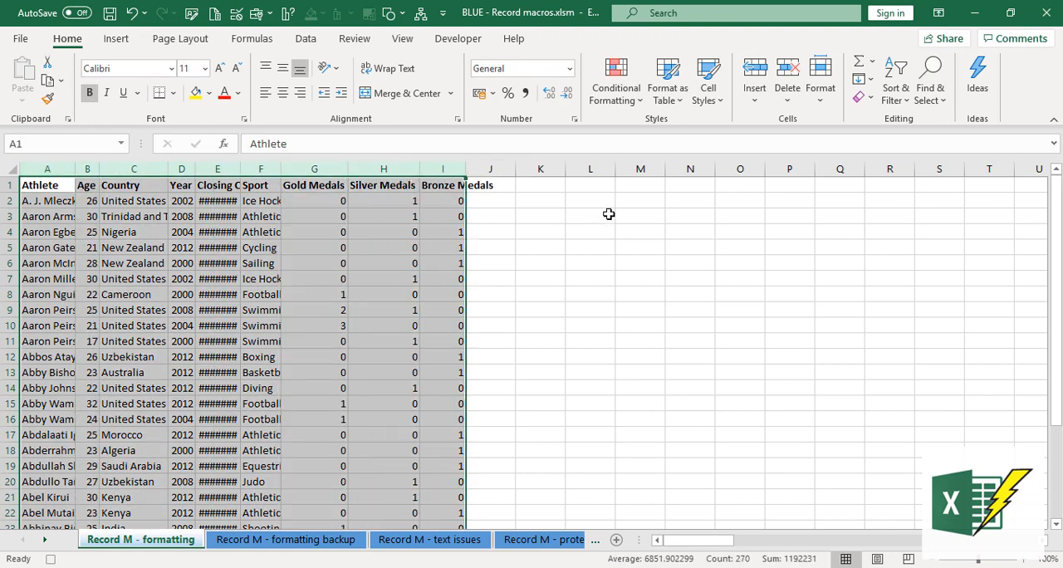
{"action": "double_click", "coordinate": [466, 168]}
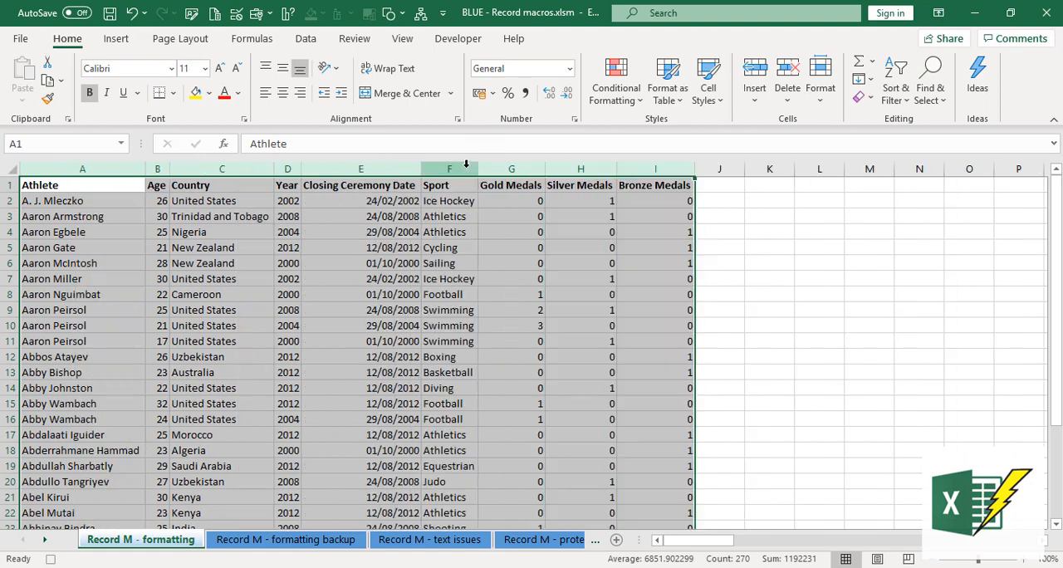
- Record adding filters to the header row from cell A1, and stop recording the macro
{"action": "left_click", "coordinate": [101, 189]}
{"action": "left_click", "coordinate": [306, 38]}
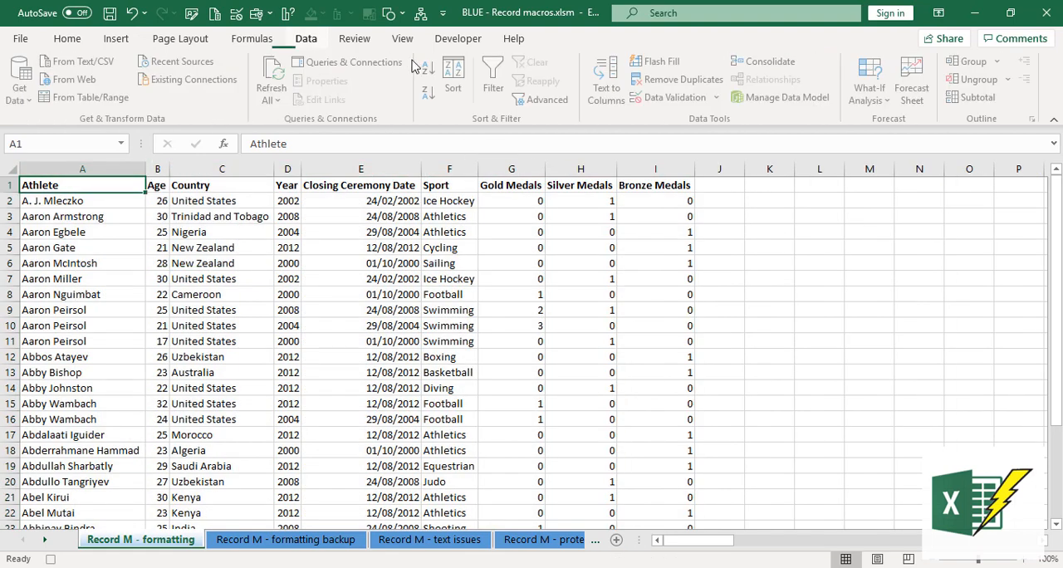
{"action": "left_click", "coordinate": [494, 73]}
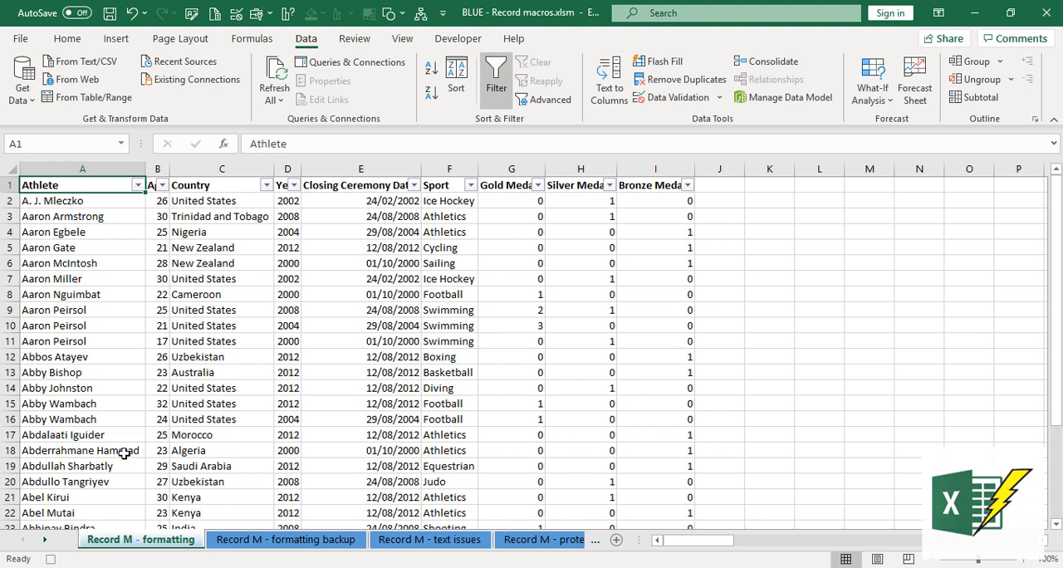
{"action": "left_click", "coordinate": [52, 559]}
{"action": "left_click", "coordinate": [362, 182]}
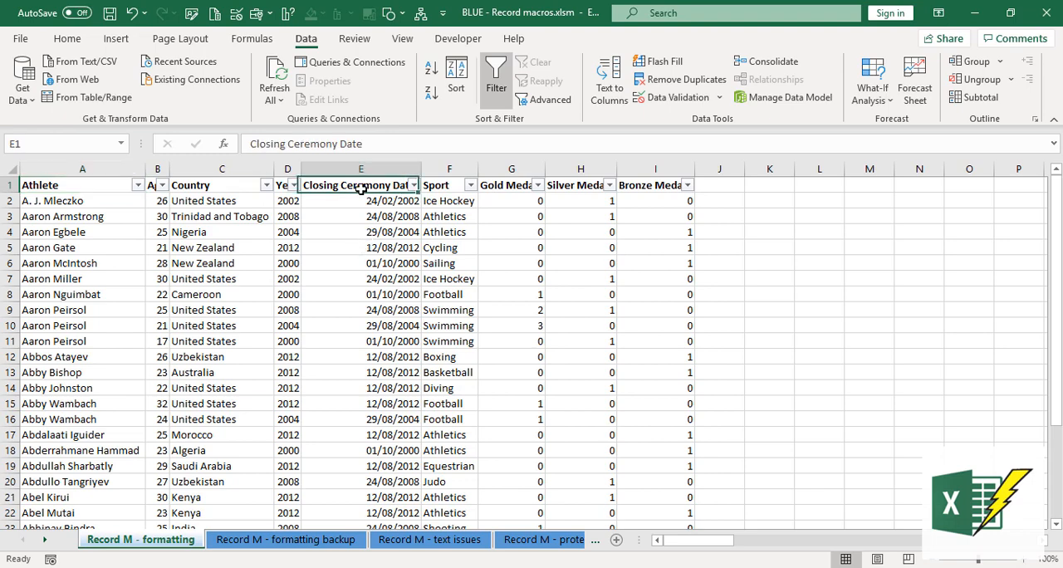
- Undo the filters, column autofit and bold headers on the Record M - formatting sheet, and select cell A1
{"action": "left_click", "coordinate": [132, 17]}
{"action": "left_click", "coordinate": [135, 19]}
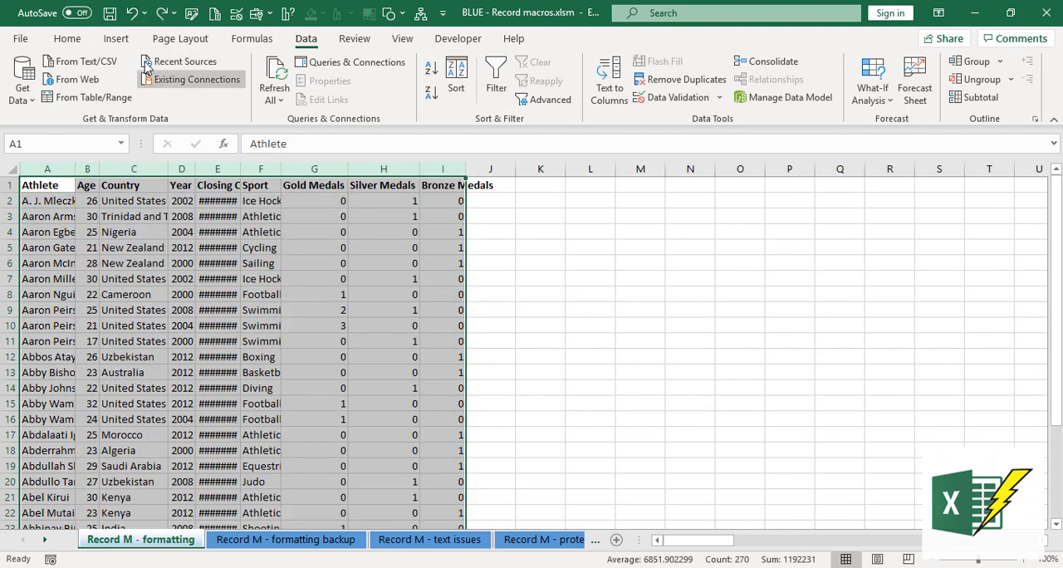
{"action": "left_click", "coordinate": [134, 15]}
{"action": "left_click", "coordinate": [112, 203]}
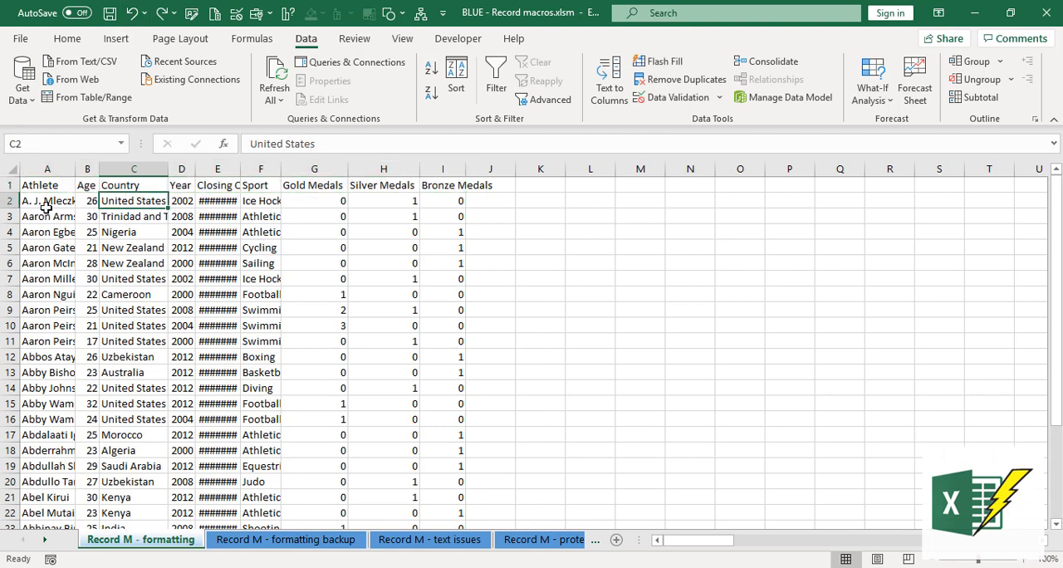
{"action": "left_click", "coordinate": [47, 203]}
{"action": "left_click", "coordinate": [56, 188]}
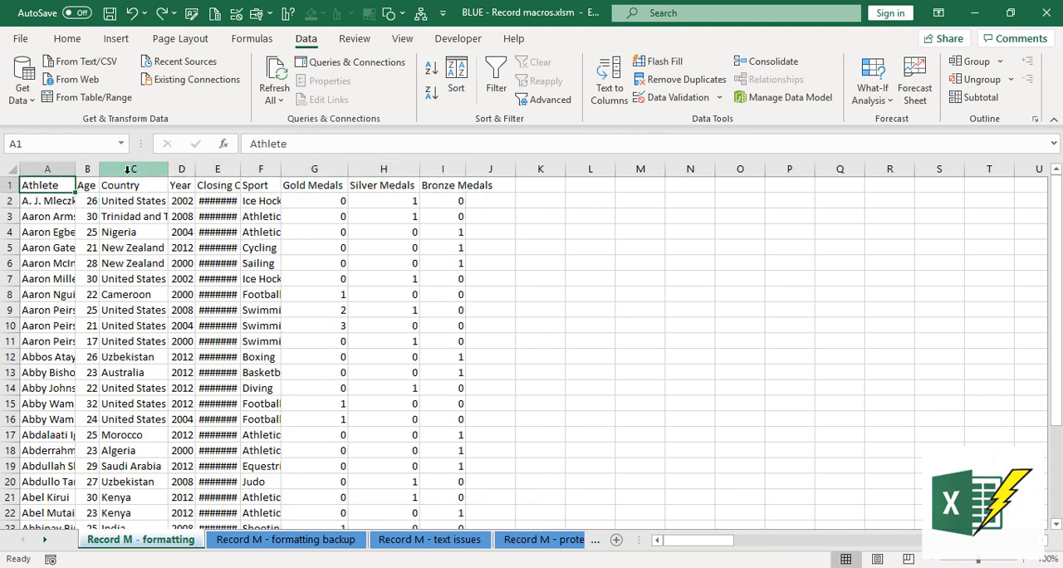
- Run the My_fav_format macro on the Record M - formatting sheet and check the header cells A1:I1
{"action": "left_click", "coordinate": [465, 41]}
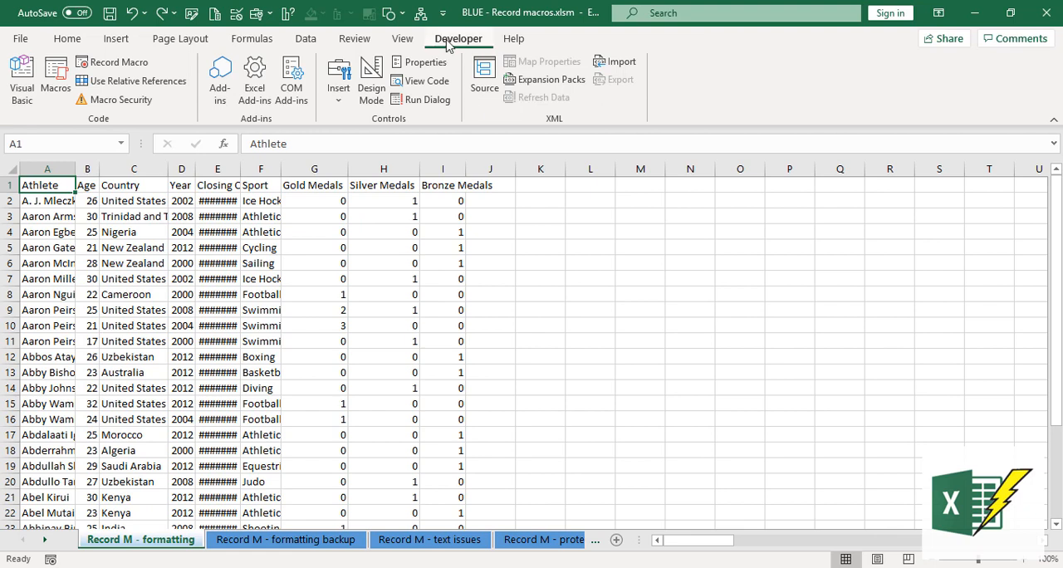
{"action": "left_click", "coordinate": [56, 83]}
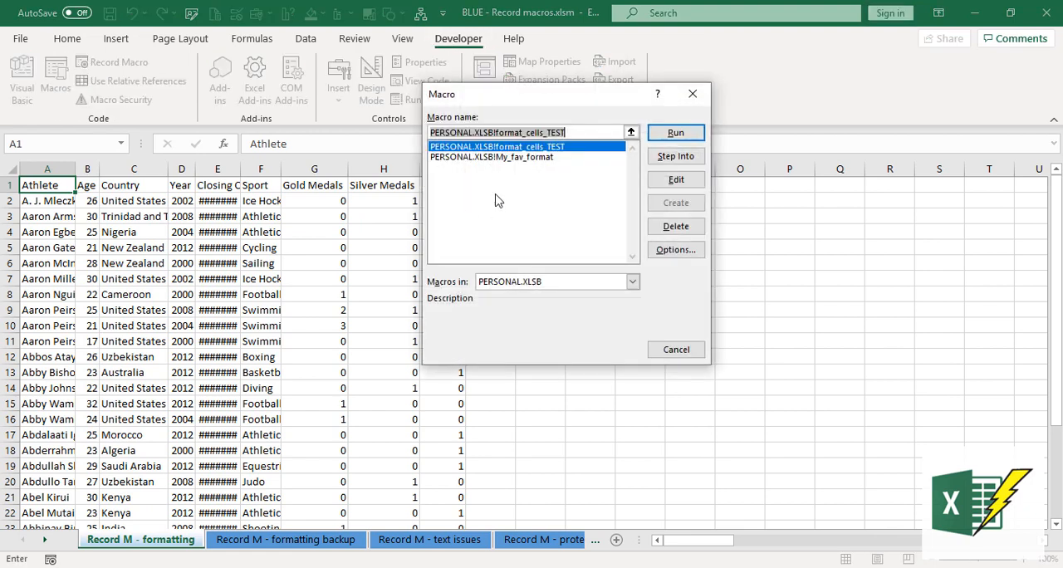
{"action": "left_click", "coordinate": [532, 157]}
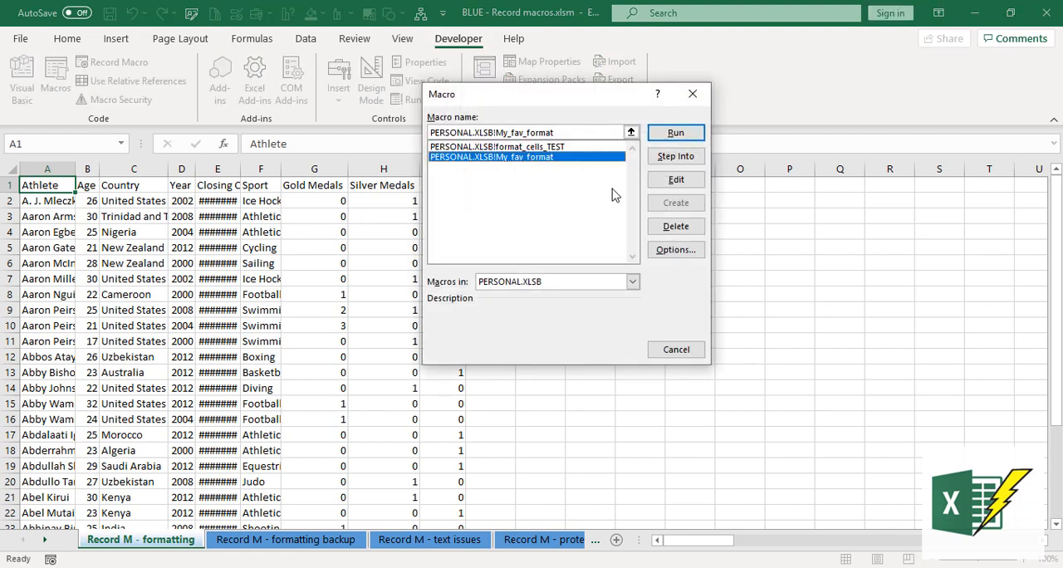
{"action": "left_click", "coordinate": [675, 134]}
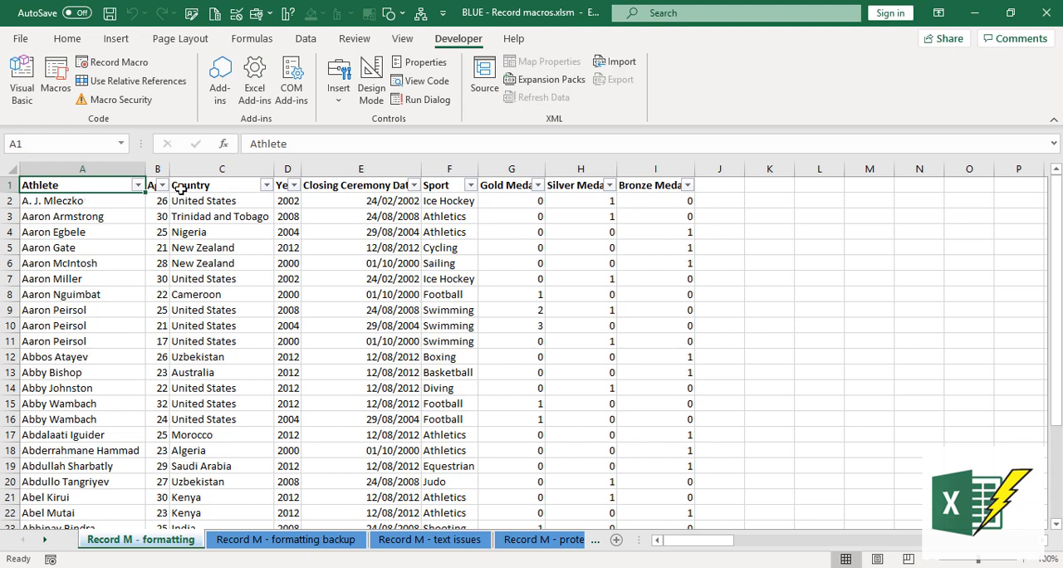
{"action": "left_click", "coordinate": [668, 192]}
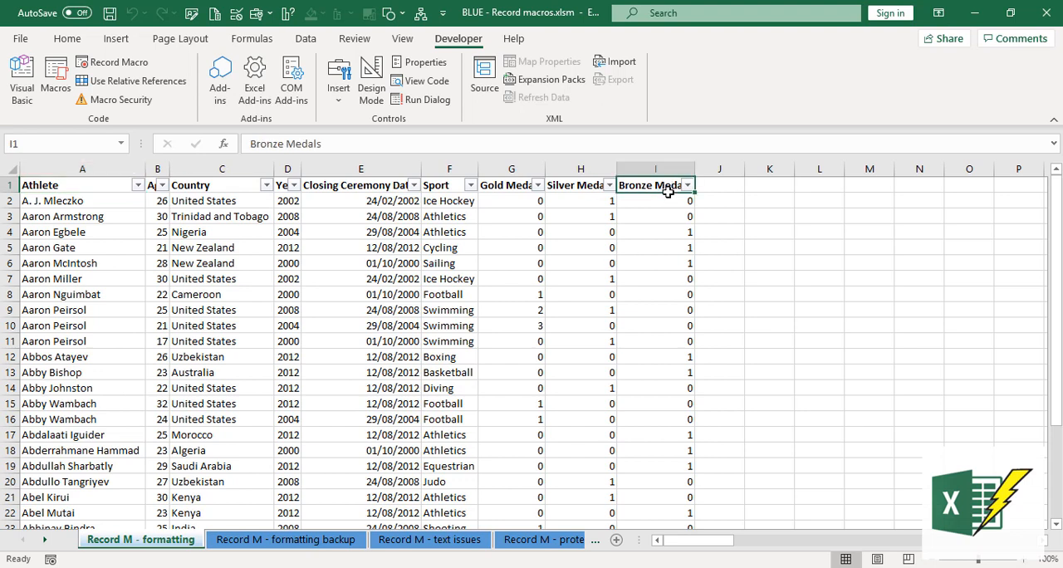
{"action": "left_click_drag", "start_coordinate": [86, 184], "coordinate": [653, 188]}
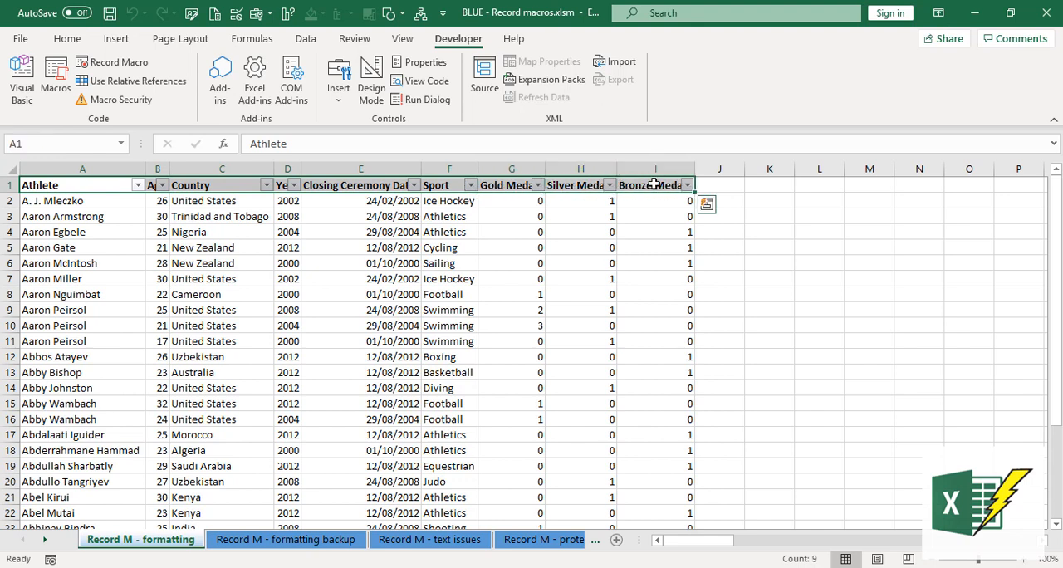
{"action": "left_click", "coordinate": [653, 186]}
- Go to the Record M - protect formulas sheet and slightly narrow the Total medals column J
{"action": "left_click", "coordinate": [543, 539]}
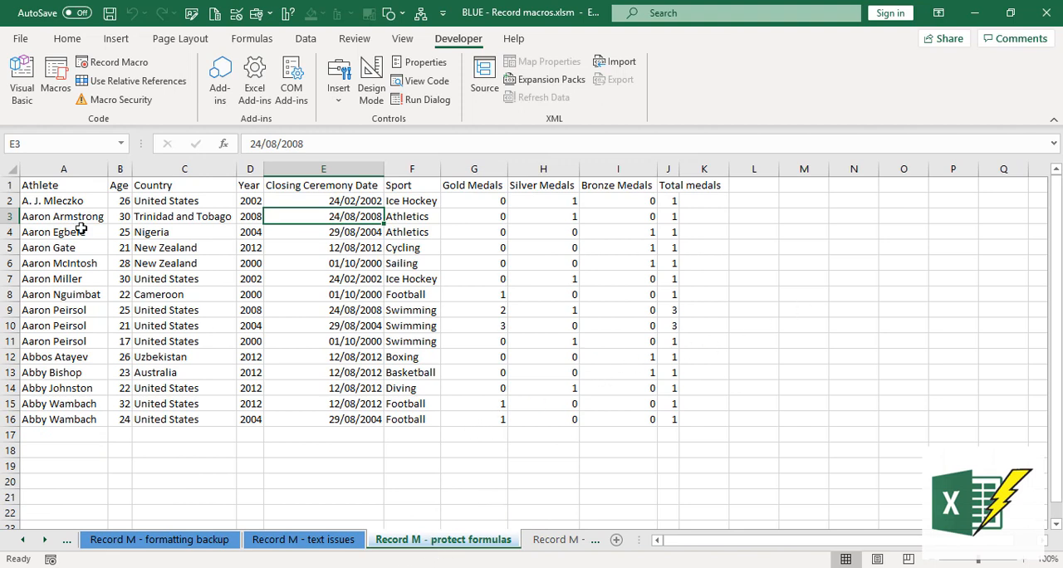
{"action": "left_click", "coordinate": [74, 189]}
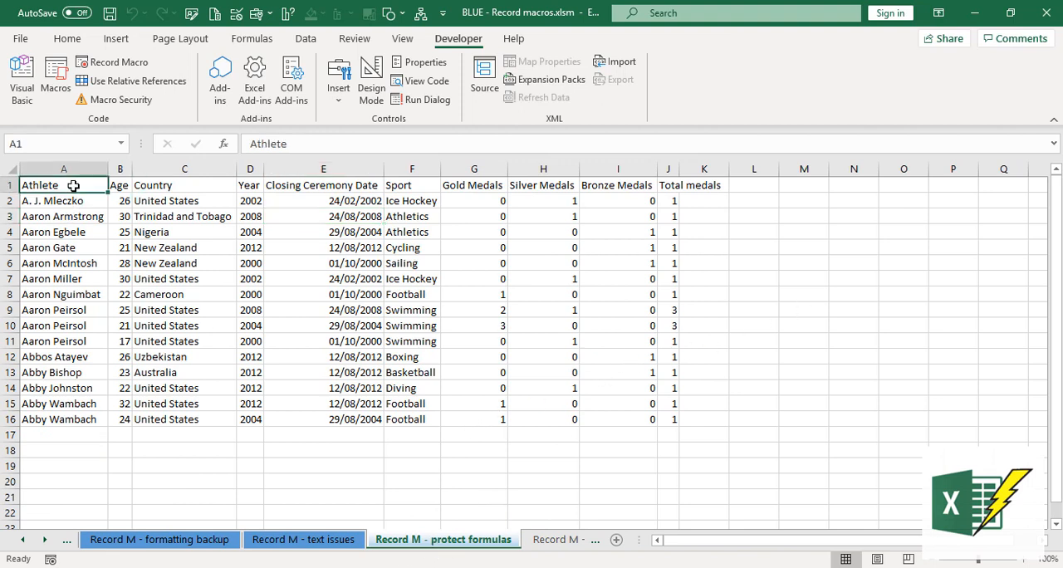
{"action": "left_click", "coordinate": [674, 186]}
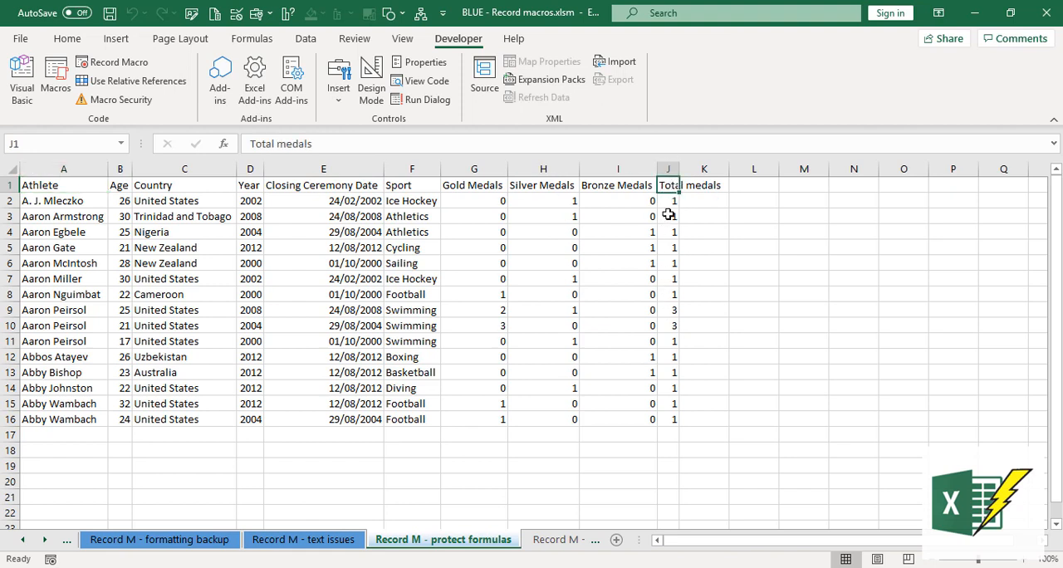
{"action": "left_click_drag", "start_coordinate": [677, 170], "coordinate": [677, 170]}
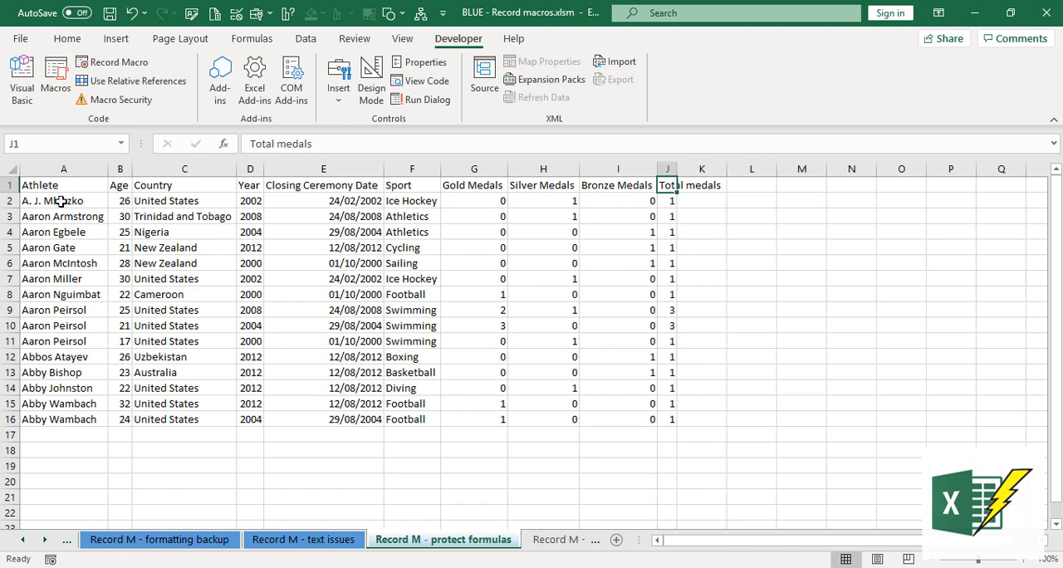
- Run the My_fav_format macro from cell A1 of the Record M - protect formulas sheet and check column J
{"action": "left_click", "coordinate": [59, 179]}
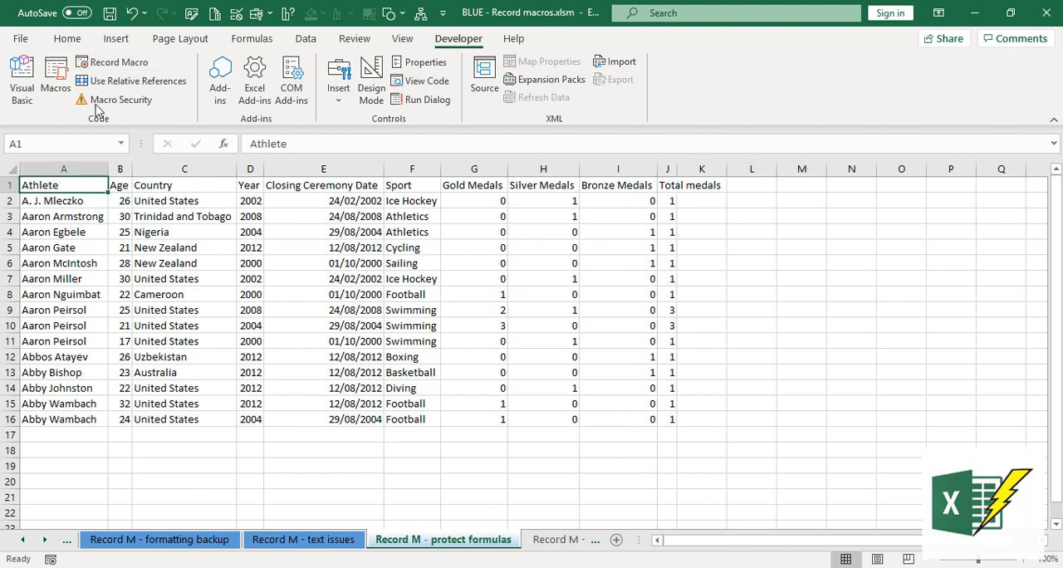
{"action": "left_click", "coordinate": [55, 90]}
{"action": "left_click", "coordinate": [601, 162]}
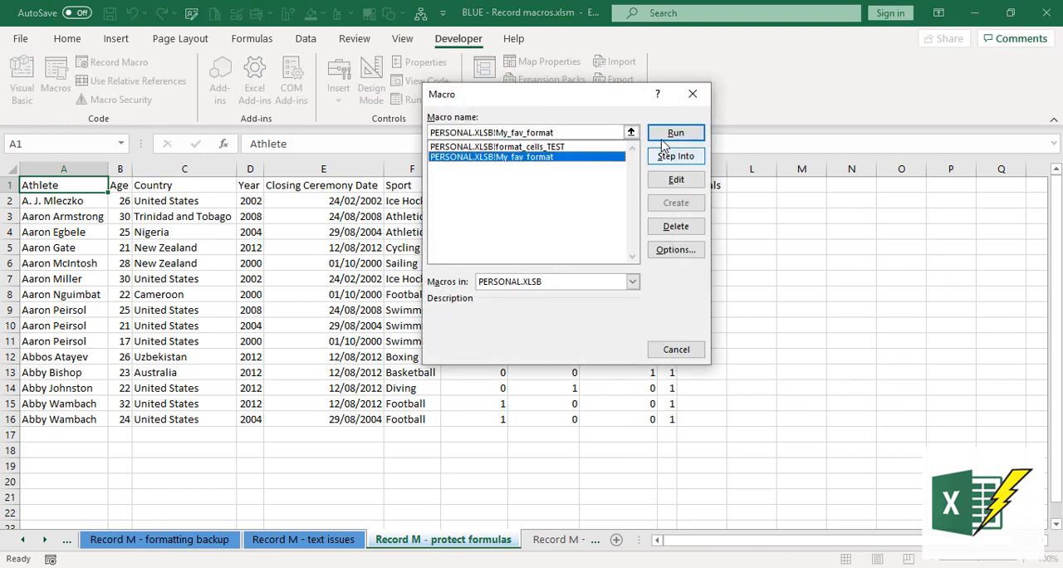
{"action": "left_click", "coordinate": [660, 140]}
{"action": "left_click", "coordinate": [344, 279]}
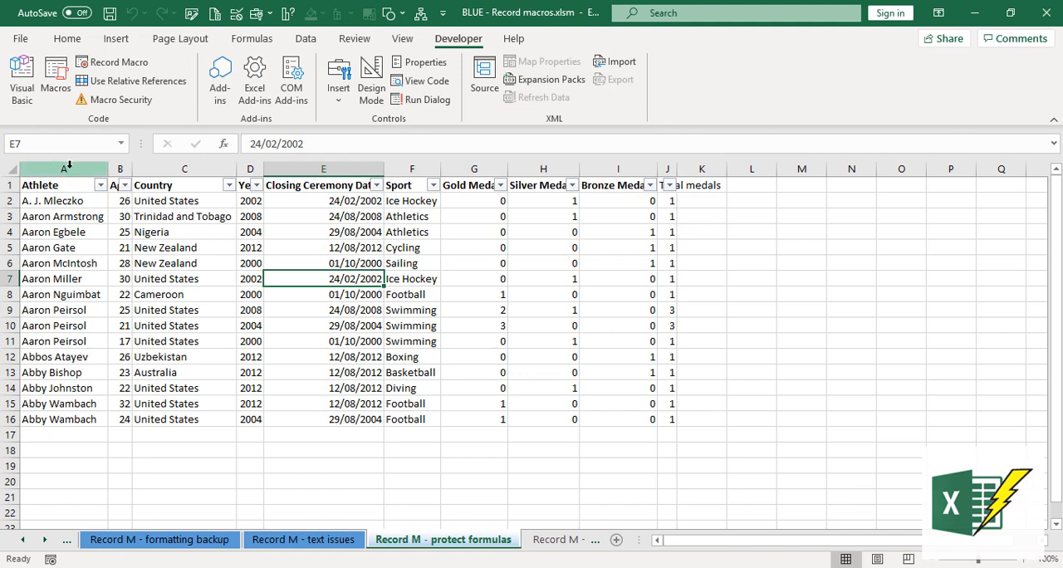
{"action": "left_click", "coordinate": [660, 200]}
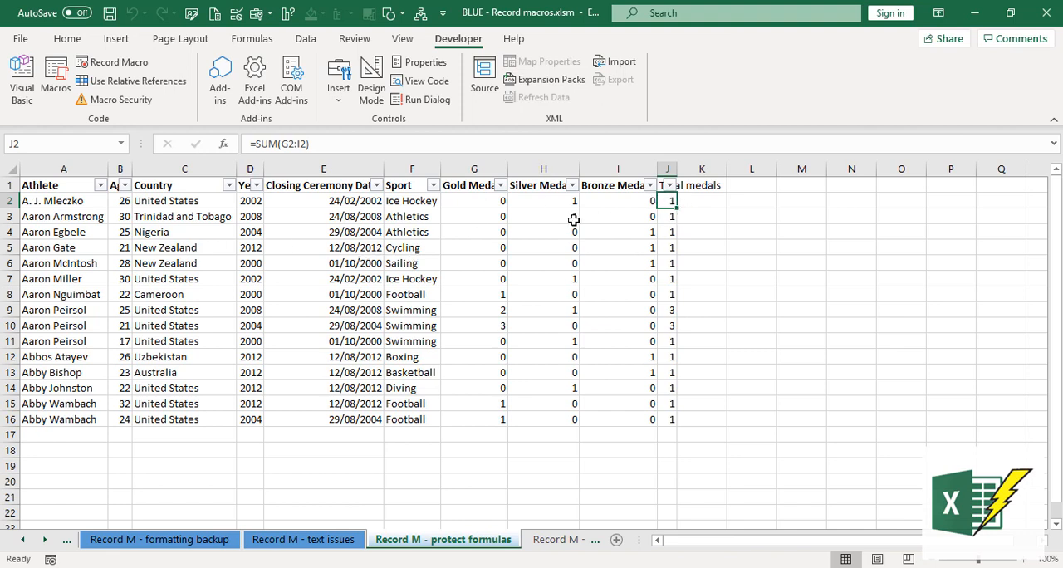
- Open the Visual Basic editor, collapse the BLUE - Record macros.xlsm project, and open Module2 under PERSONAL.XLSB
{"action": "left_click", "coordinate": [26, 91]}
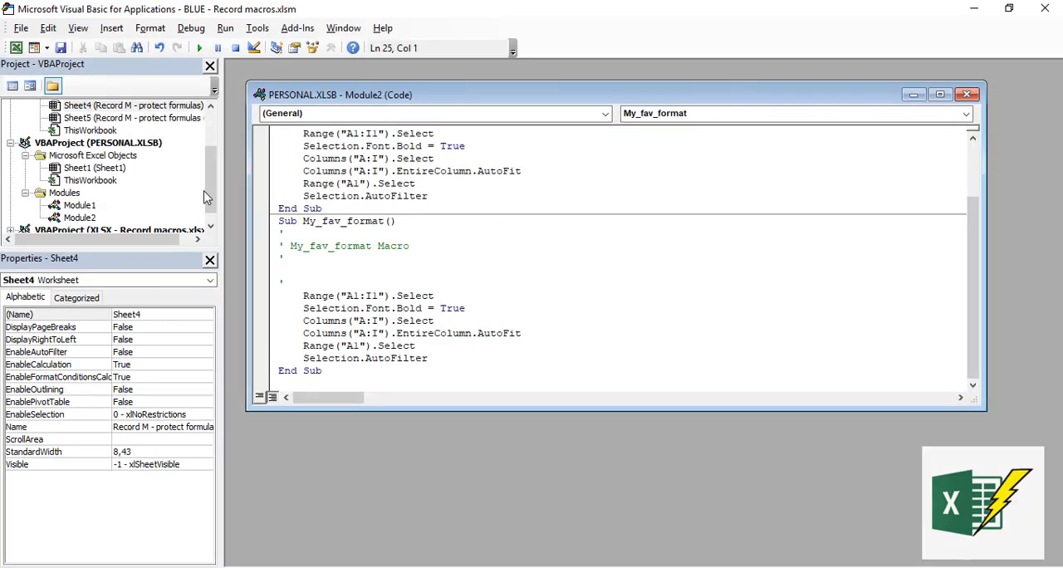
{"action": "left_click_drag", "start_coordinate": [209, 189], "coordinate": [217, 133]}
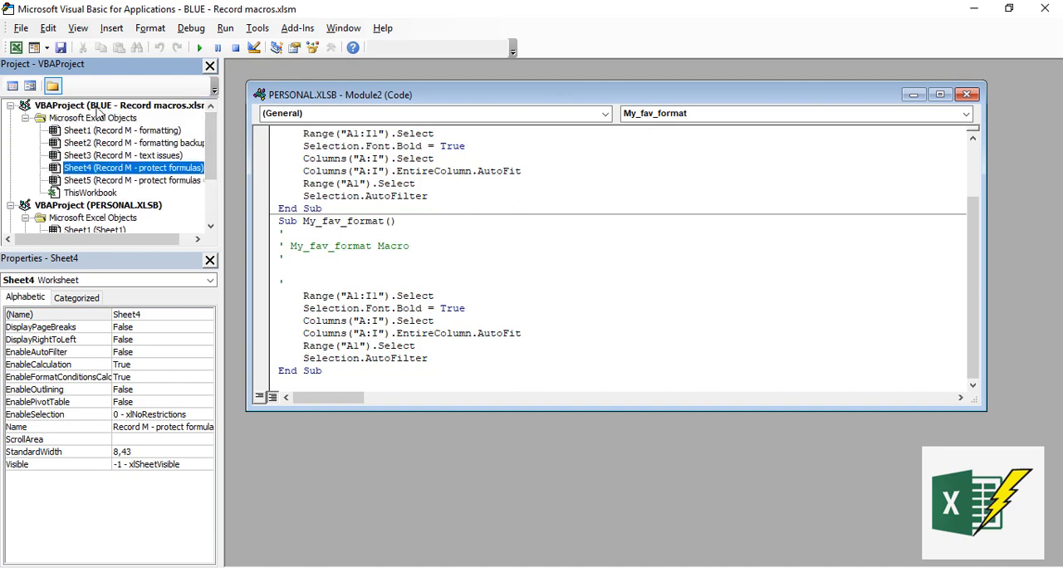
{"action": "left_click", "coordinate": [11, 106]}
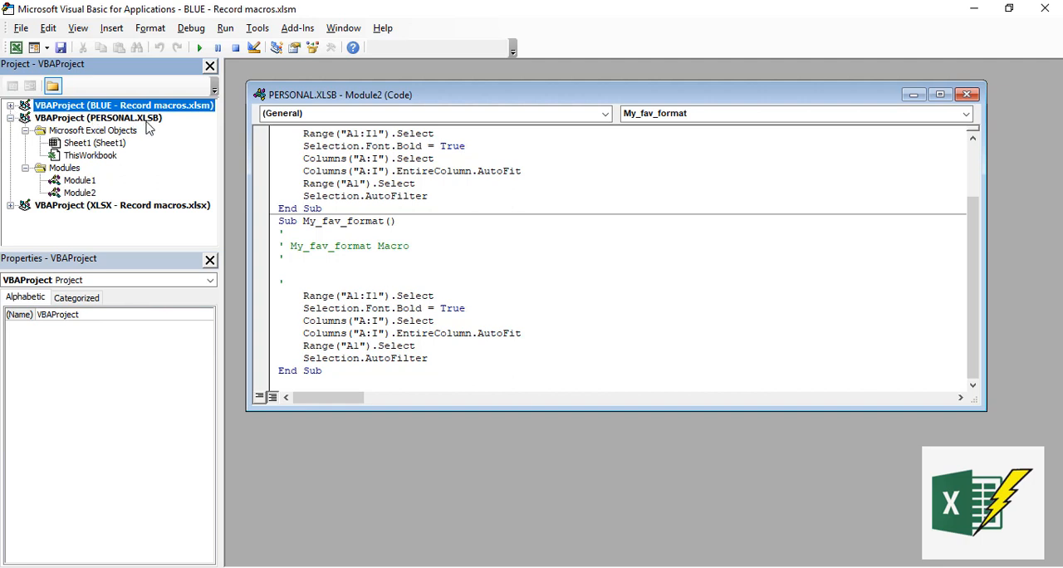
{"action": "left_click", "coordinate": [81, 193]}
{"action": "double_click", "coordinate": [86, 196]}
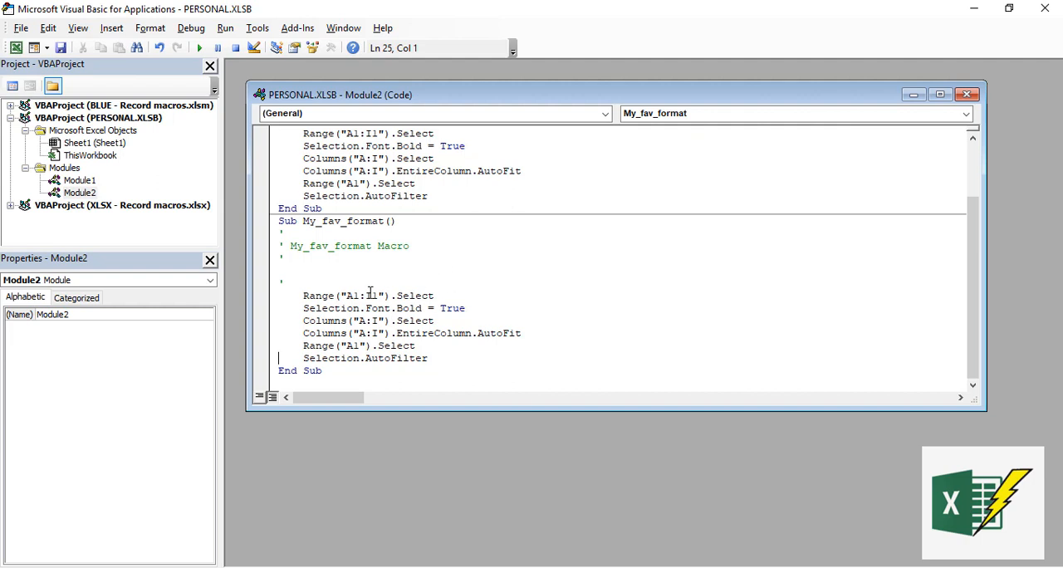
- Examine the range selection and bold font lines in the My_fav_format code
{"action": "double_click", "coordinate": [323, 295]}
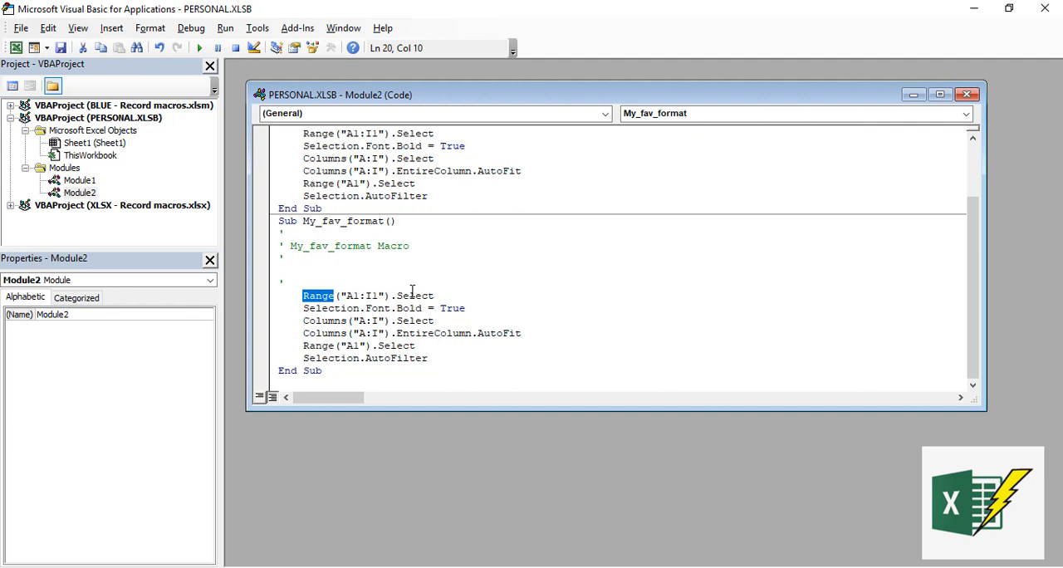
{"action": "double_click", "coordinate": [413, 295]}
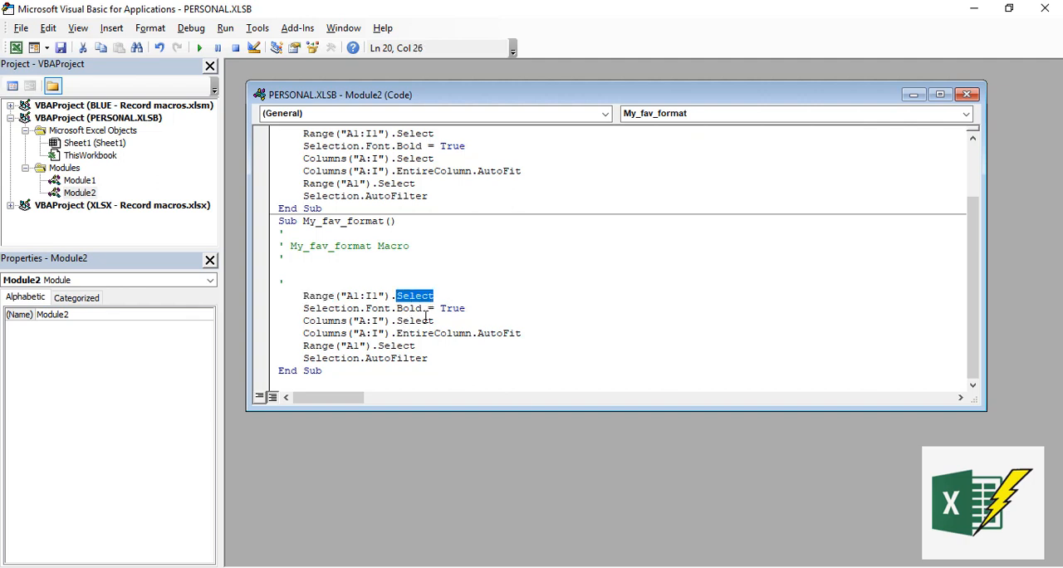
{"action": "left_click", "coordinate": [409, 308]}
{"action": "double_click", "coordinate": [411, 308]}
{"action": "left_click", "coordinate": [517, 308]}
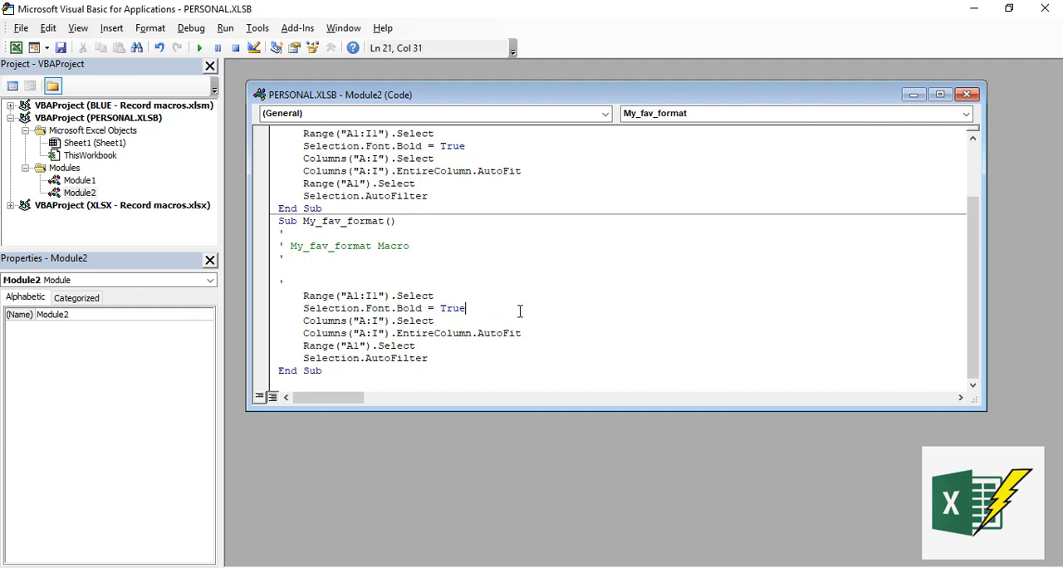
{"action": "left_click_drag", "start_coordinate": [304, 297], "coordinate": [494, 308]}
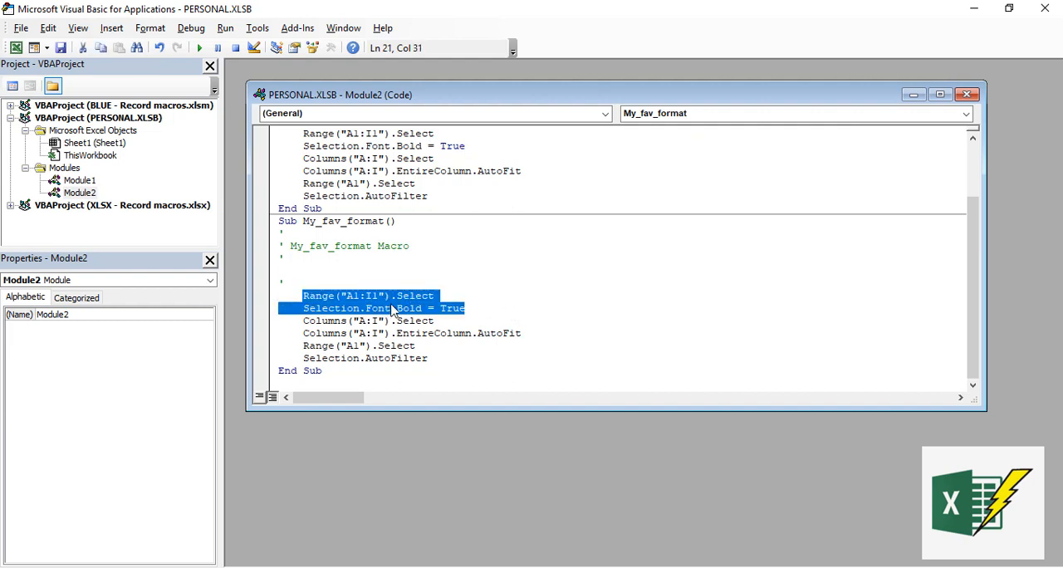
- Extend the header range to be bolded in the My_fav_format code to A1:DA1
{"action": "left_click", "coordinate": [349, 295]}
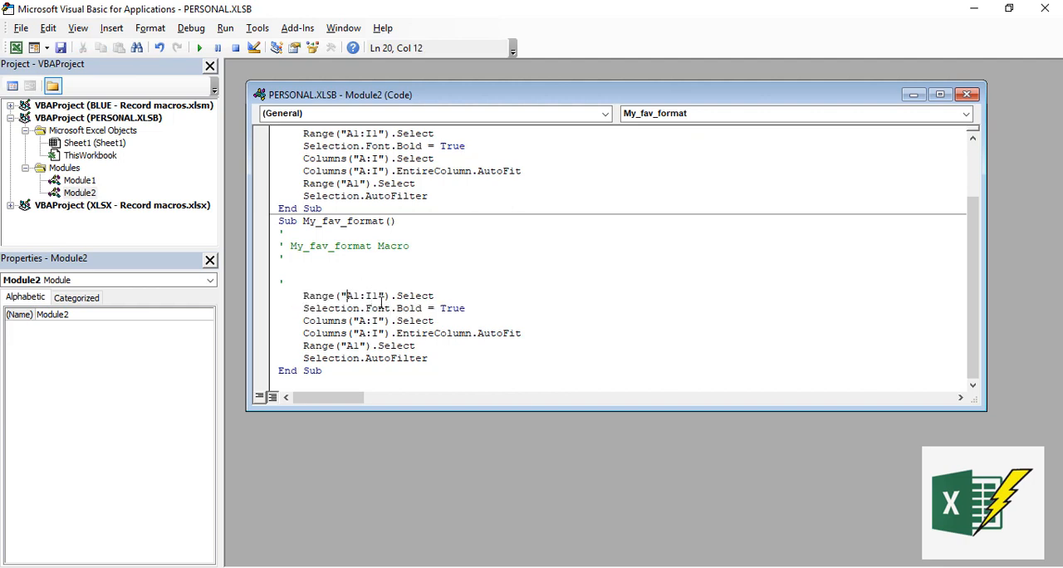
{"action": "double_click", "coordinate": [372, 295]}
{"action": "type", "text": "DA"}
{"action": "left_click_drag", "start_coordinate": [466, 308], "coordinate": [352, 308]}
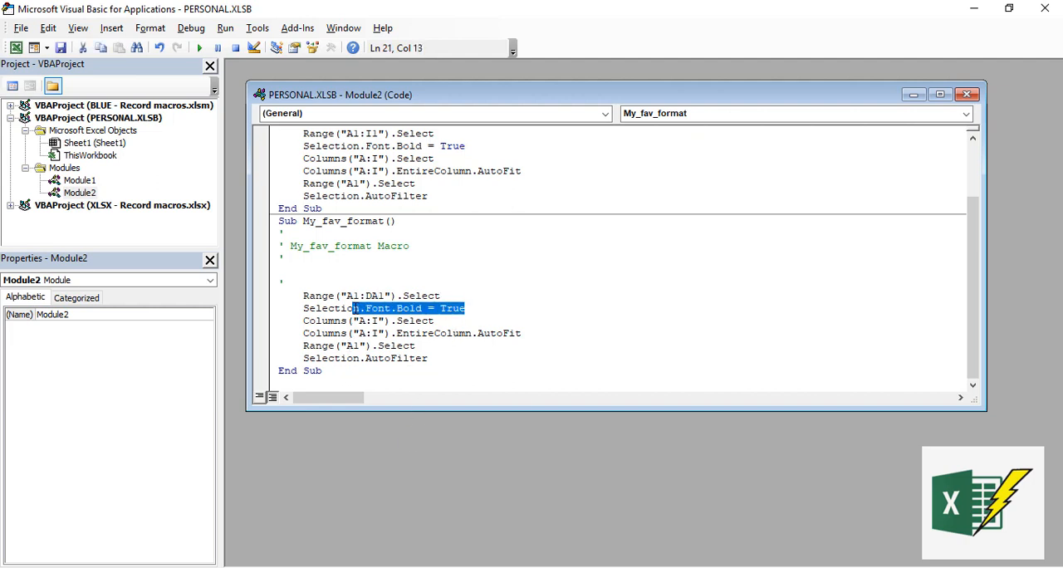
{"action": "left_click", "coordinate": [374, 296]}
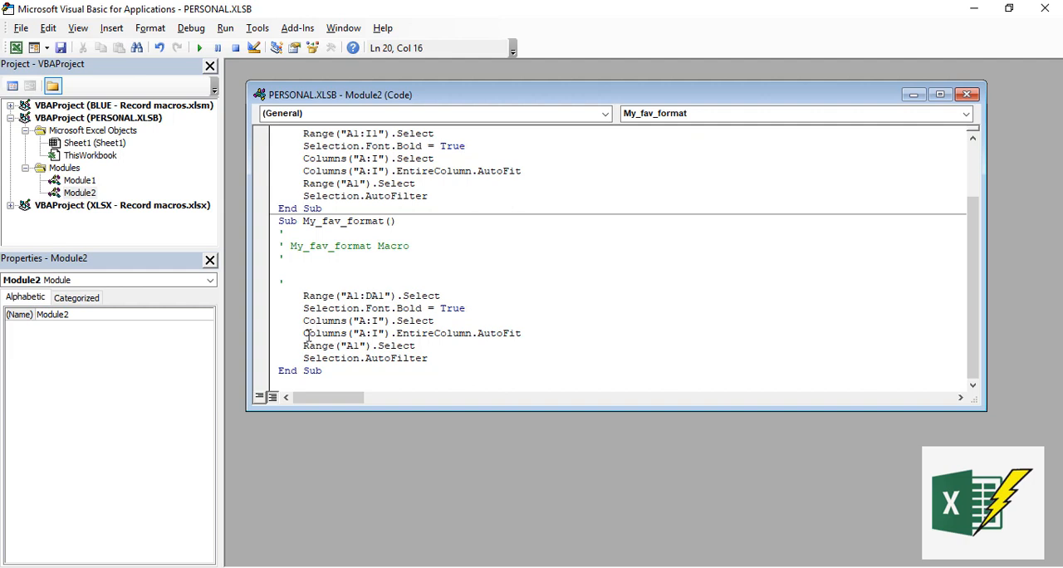
- Change both Columns references in the My_fav_format code to A:DA and save the project
{"action": "left_click", "coordinate": [378, 321]}
{"action": "key", "text": "BackSpace"}
{"action": "type", "text": "DA"}
{"action": "key", "text": "BackSpace"}
{"action": "type", "text": "DA"}
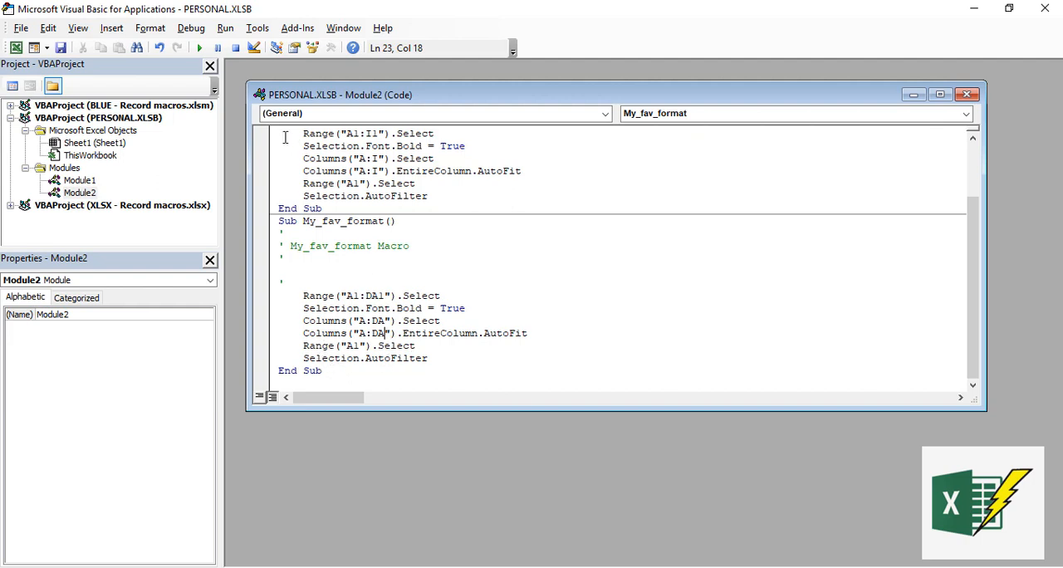
{"action": "left_click", "coordinate": [61, 48]}
- Switch to the BLUE - Record macros.xlsm workbook and run the My_fav_format macro from cell A1 of the Record M - protect formulas sheet
{"action": "left_click", "coordinate": [324, 567]}
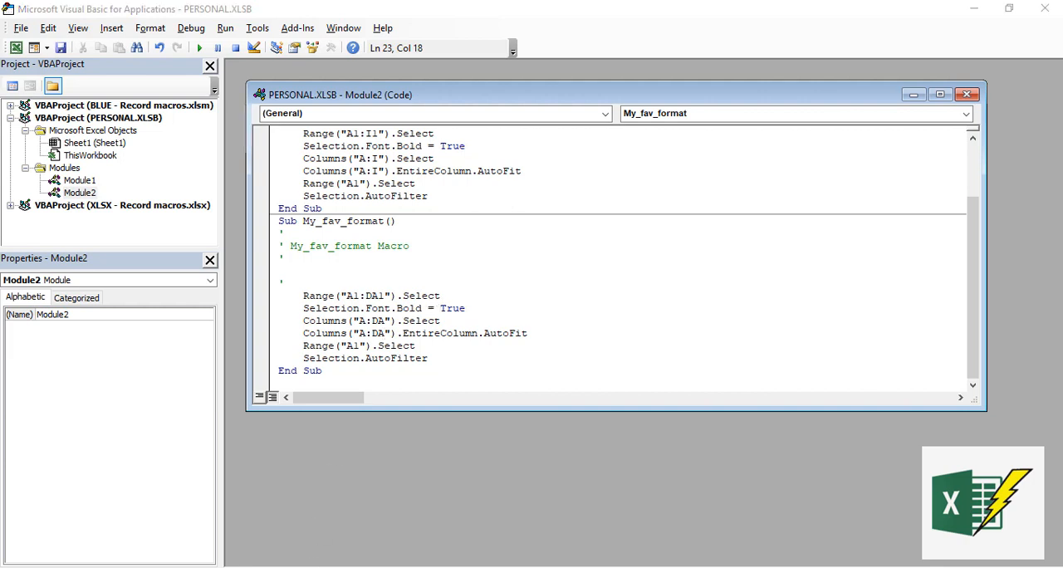
{"action": "left_click", "coordinate": [162, 523]}
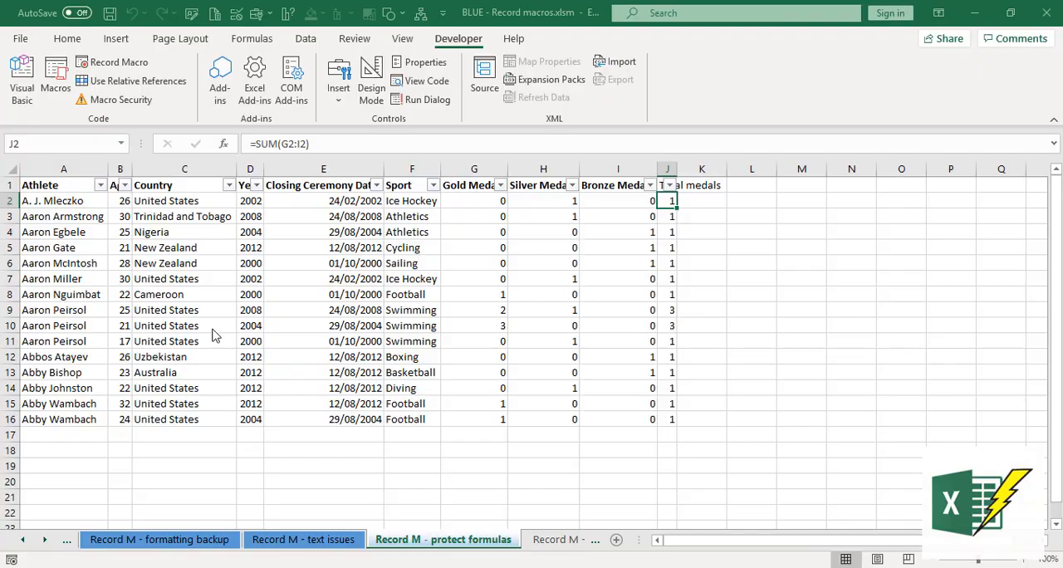
{"action": "left_click", "coordinate": [76, 188]}
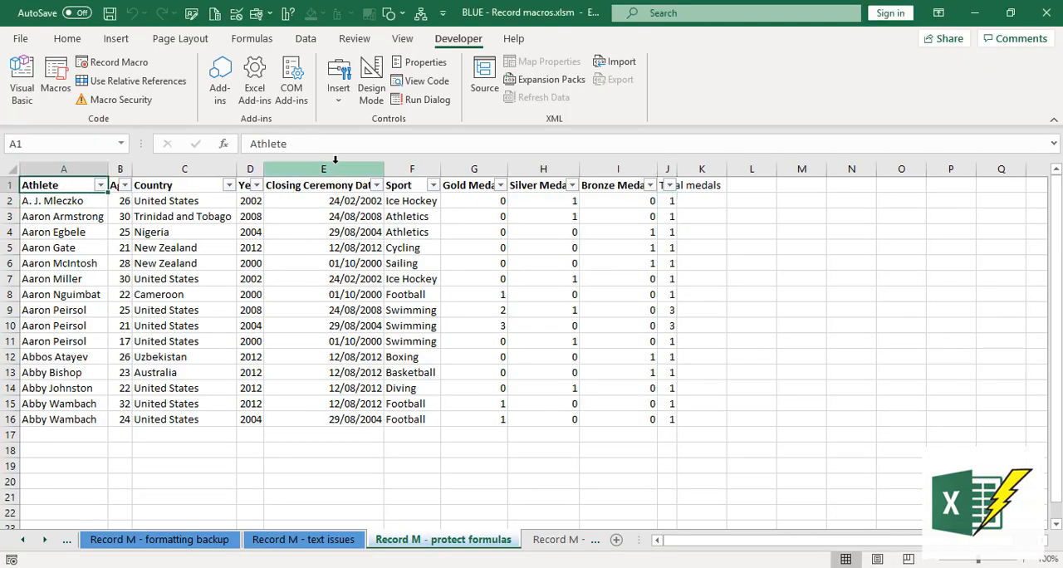
{"action": "left_click", "coordinate": [48, 98]}
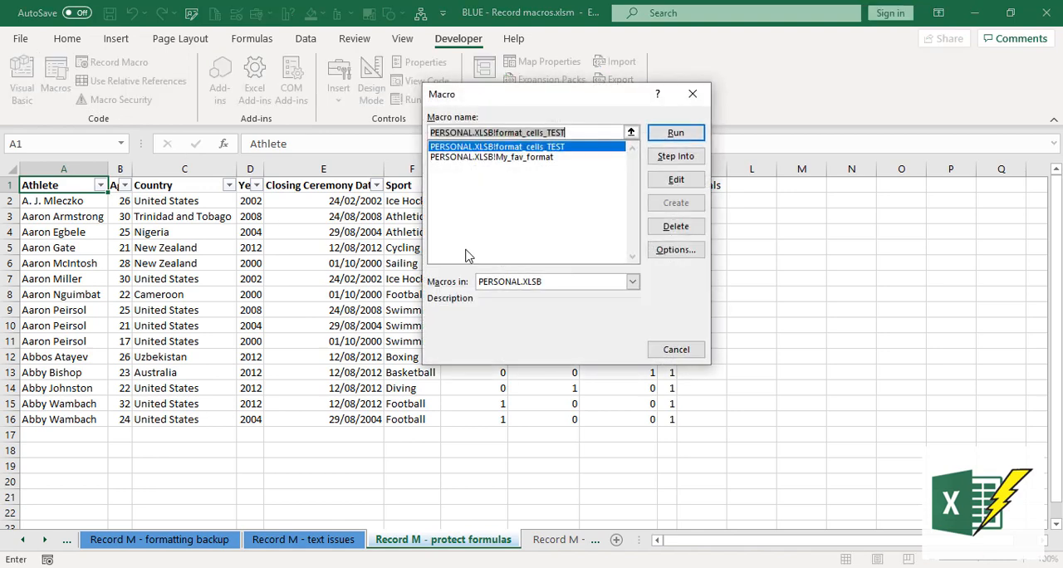
{"action": "left_click_drag", "start_coordinate": [526, 106], "coordinate": [731, 260]}
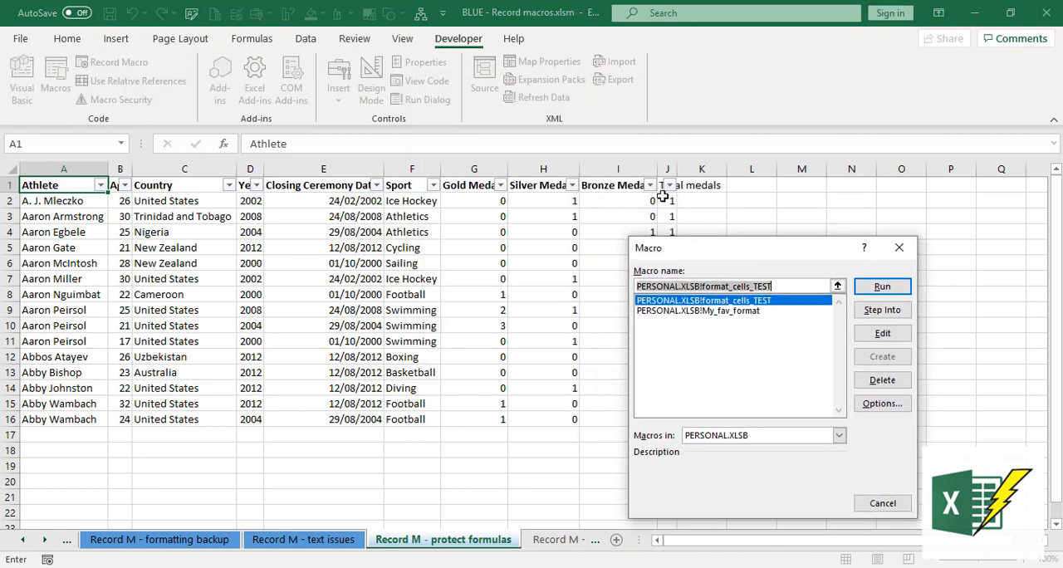
{"action": "left_click", "coordinate": [746, 311]}
{"action": "left_click", "coordinate": [874, 288]}
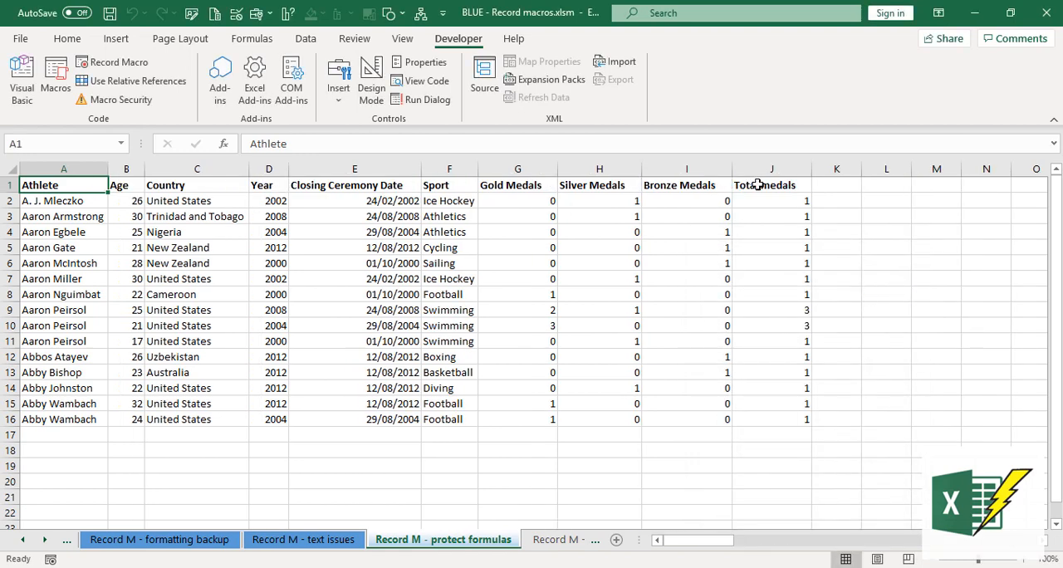
{"action": "left_click", "coordinate": [756, 185]}
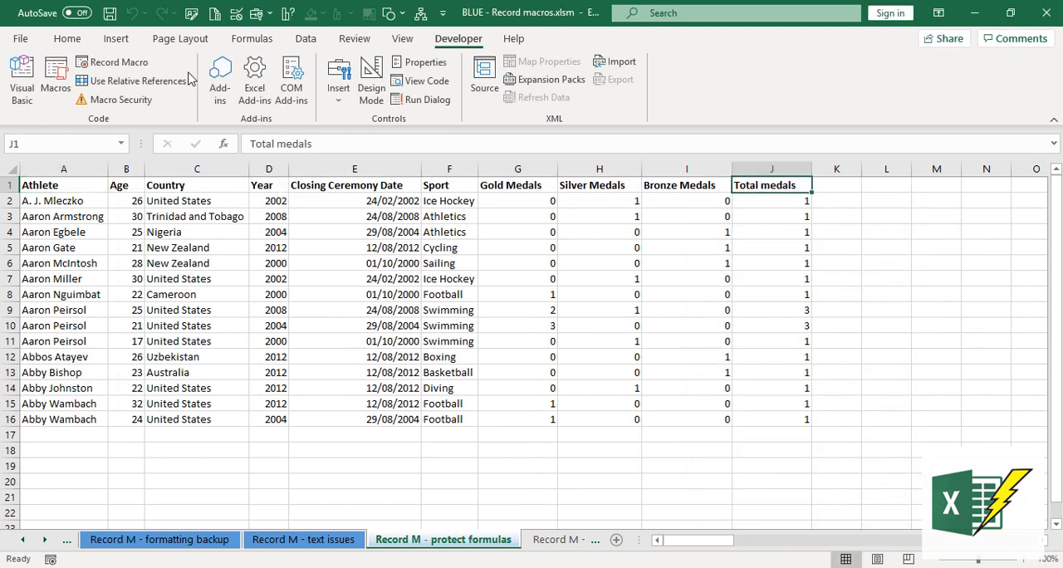
{"action": "left_click", "coordinate": [71, 50]}
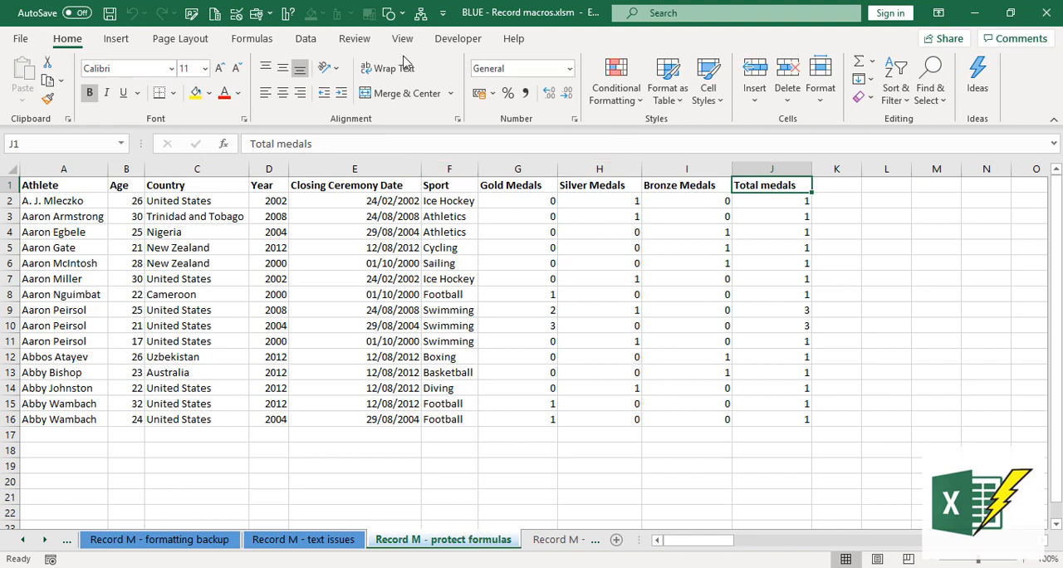
{"action": "left_click", "coordinate": [311, 42]}
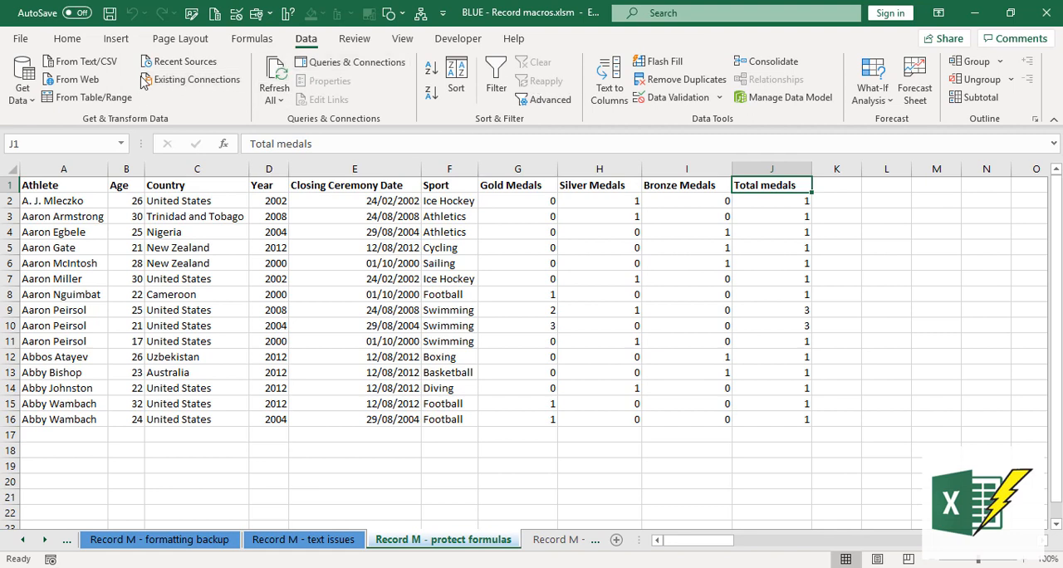
{"action": "left_click", "coordinate": [457, 39]}
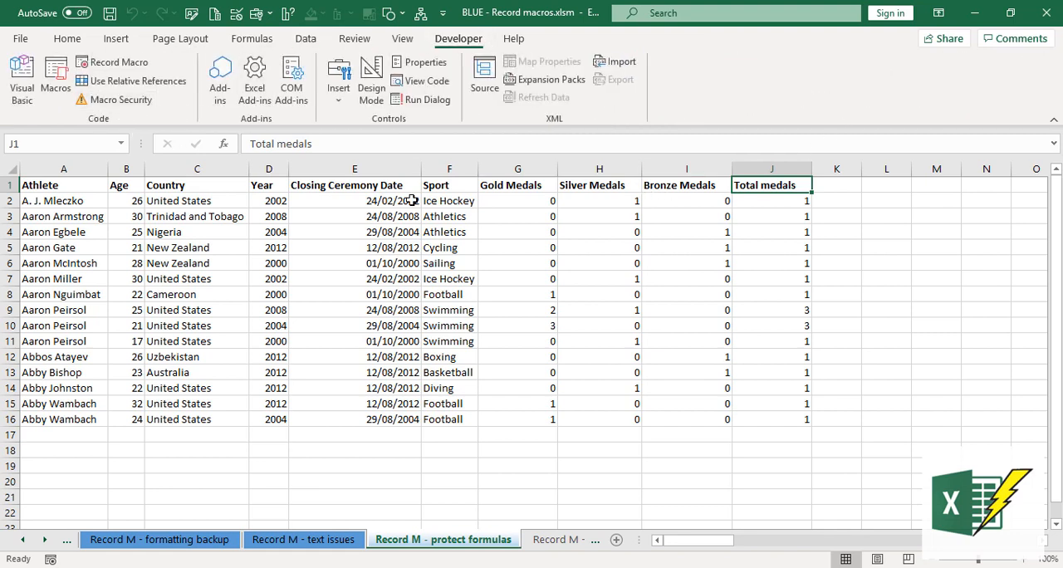
- Run the My_fav_format macro again with cell G1 selected, and check the Total medals header in J1
{"action": "left_click", "coordinate": [510, 185]}
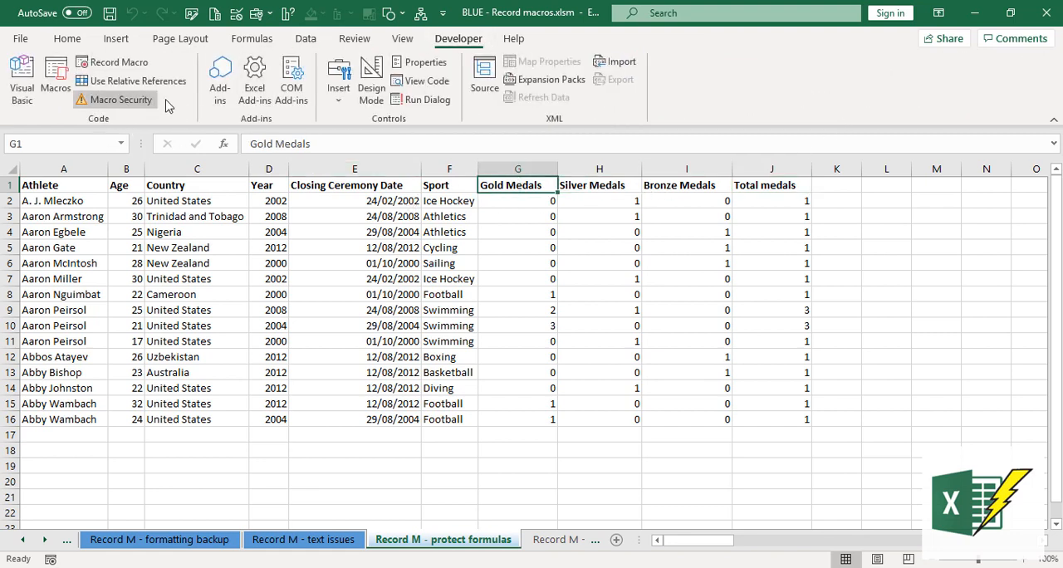
{"action": "left_click", "coordinate": [55, 86]}
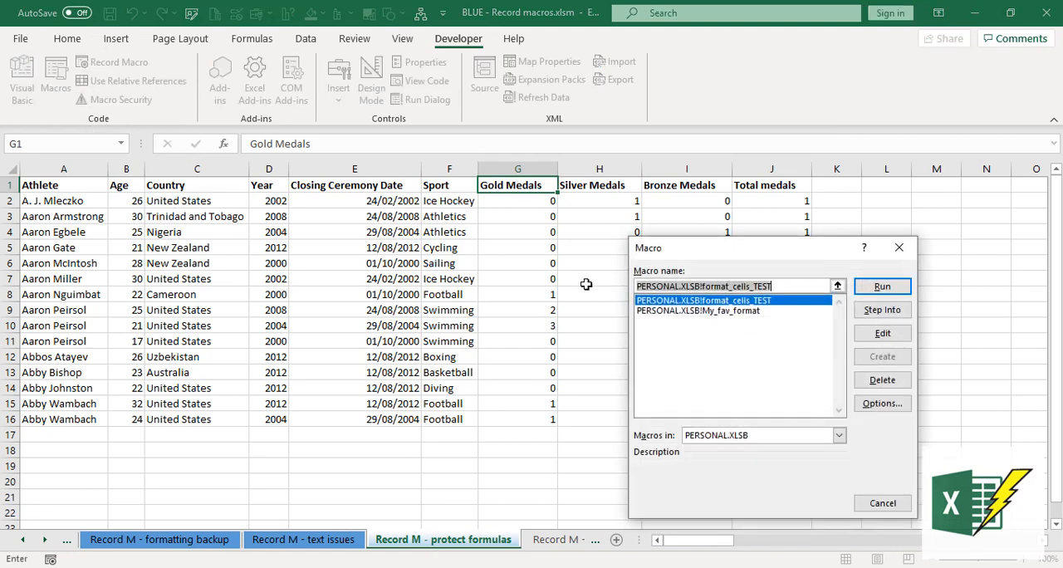
{"action": "double_click", "coordinate": [723, 311]}
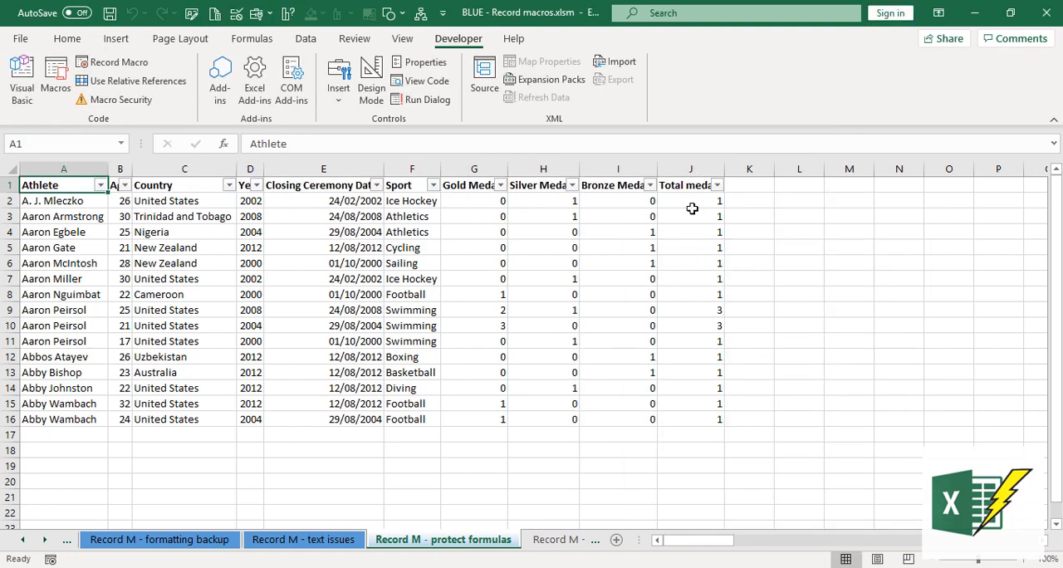
{"action": "left_click", "coordinate": [683, 187]}
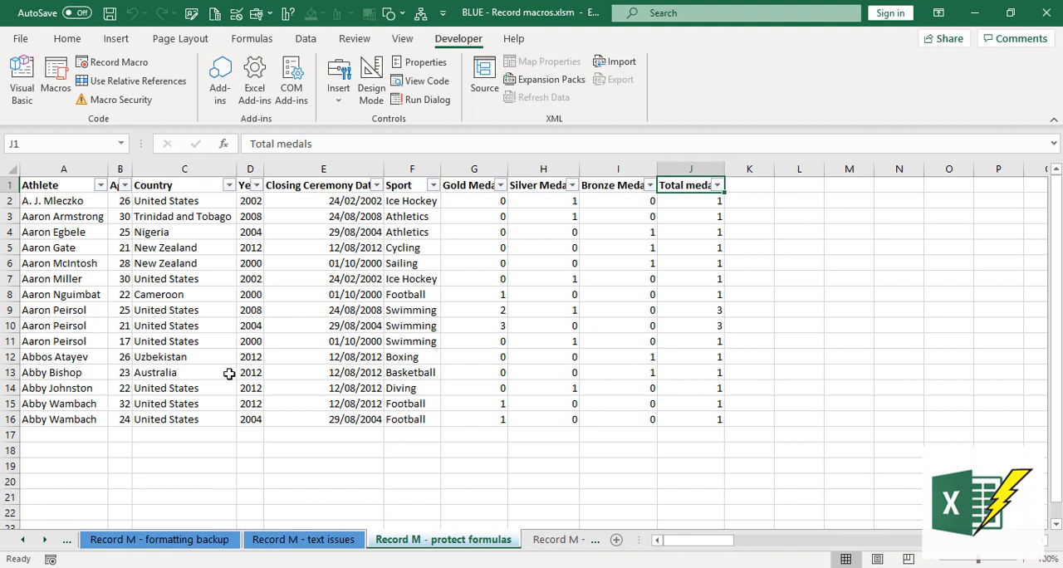
{"action": "left_click", "coordinate": [11, 170]}
{"action": "left_click", "coordinate": [65, 37]}
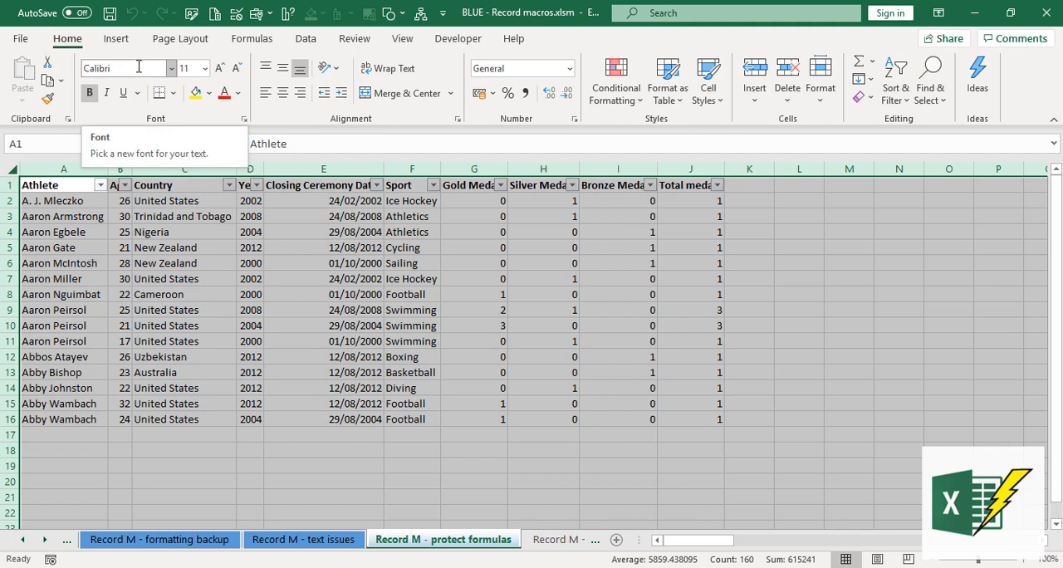
{"action": "left_click", "coordinate": [174, 261]}
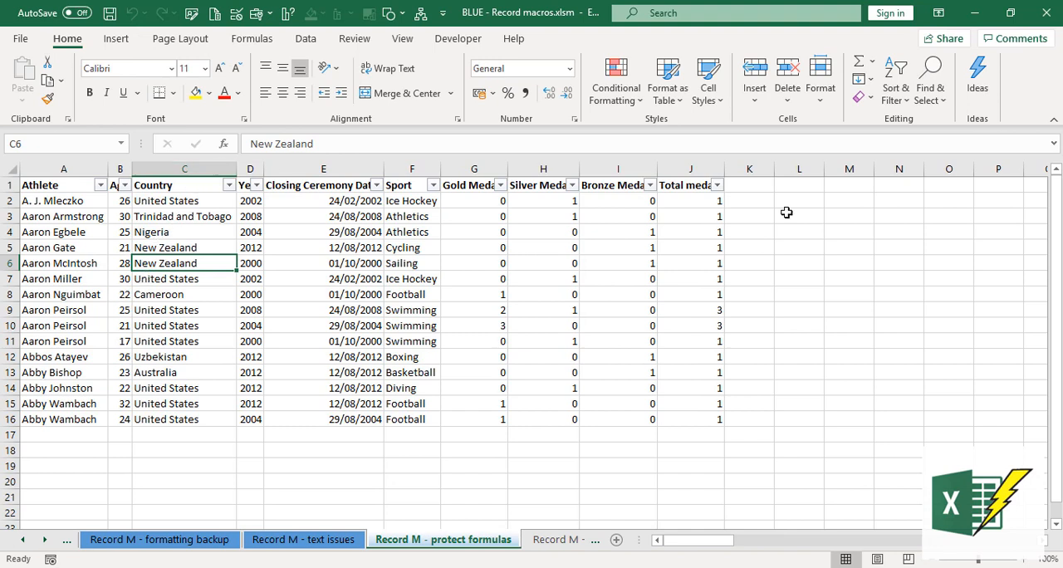
- Autofit columns A to J and set their column width to 25
{"action": "left_click_drag", "start_coordinate": [107, 169], "coordinate": [686, 159]}
{"action": "double_click", "coordinate": [688, 170]}
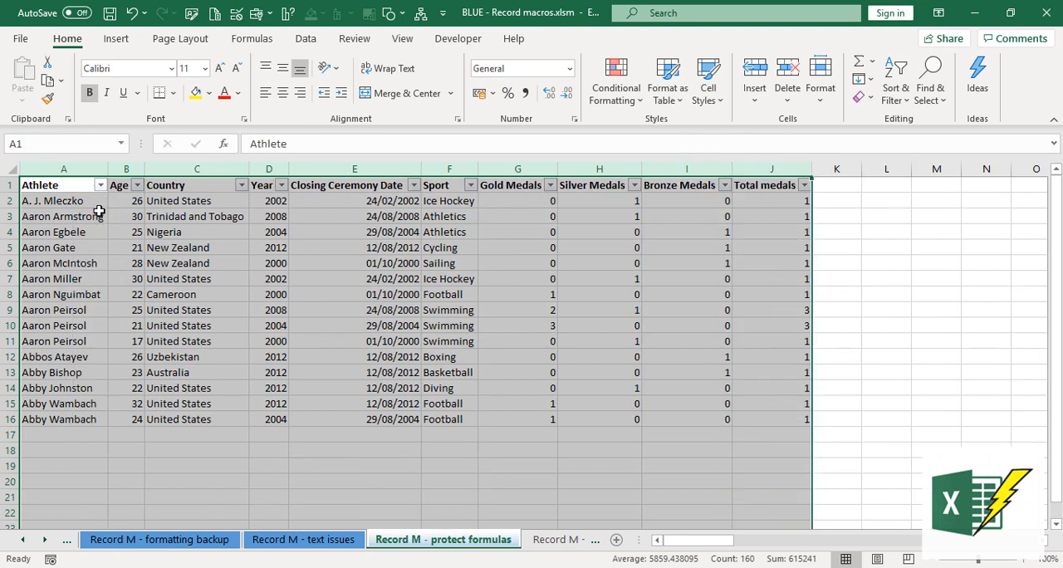
{"action": "left_click_drag", "start_coordinate": [75, 168], "coordinate": [763, 168]}
{"action": "right_click", "coordinate": [686, 262]}
{"action": "left_click", "coordinate": [722, 482]}
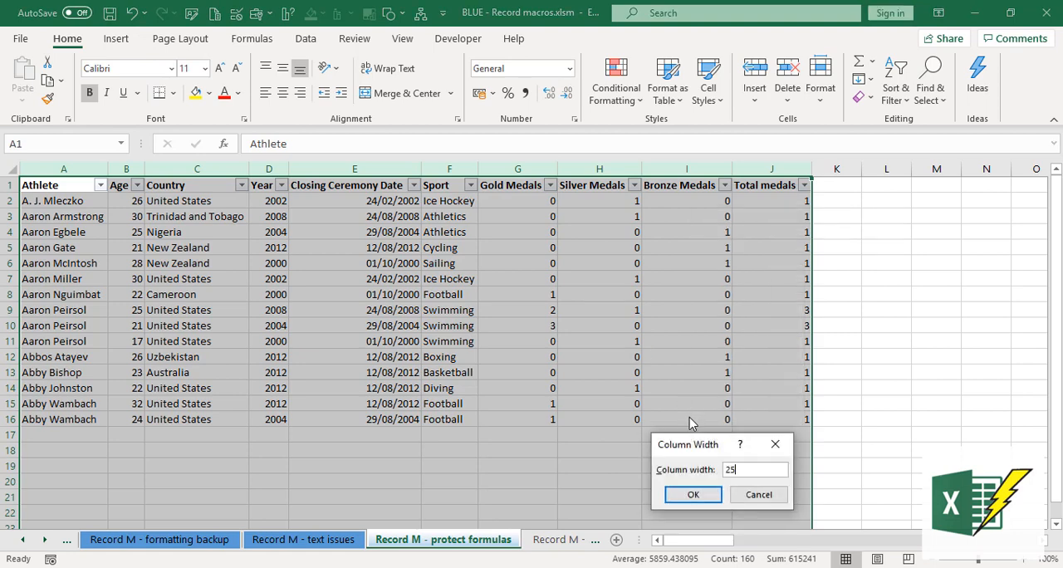
{"action": "type", "text": "25"}
{"action": "key", "text": "Return"}
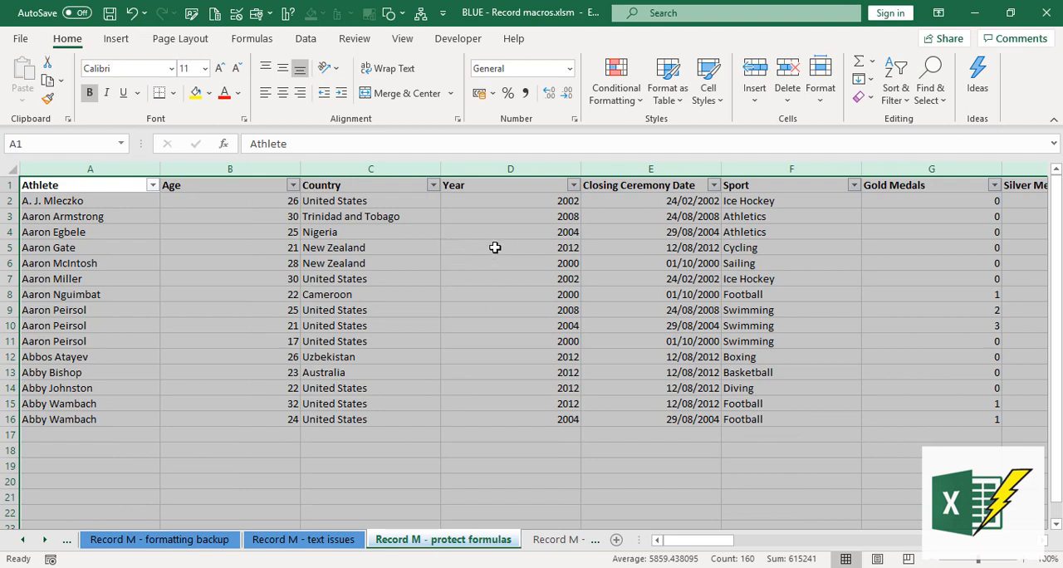
{"action": "left_click", "coordinate": [480, 189]}
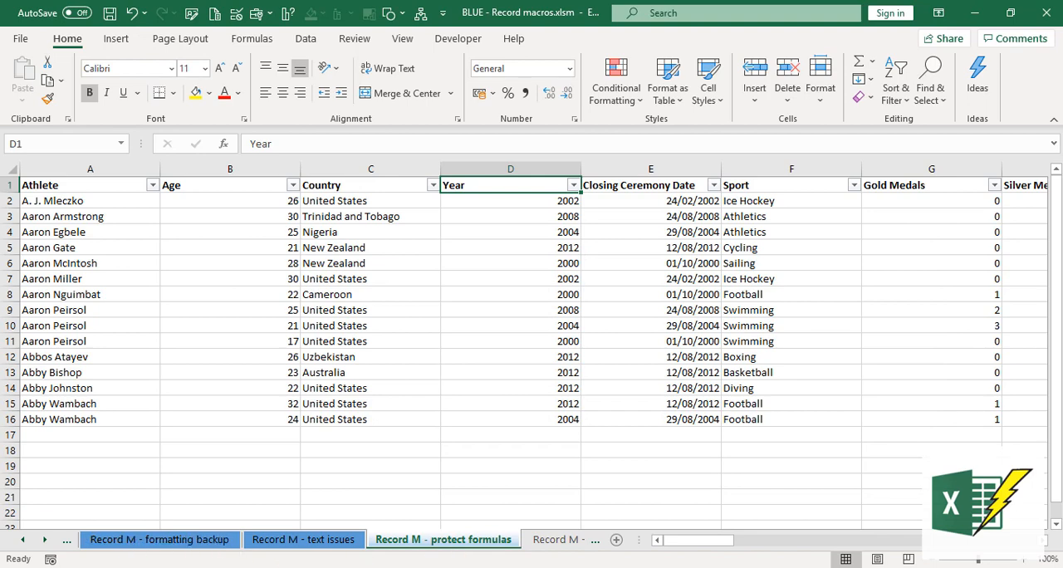
- Switch to the XLSX - Record macros.xlsx workbook, then narrow columns E and I and collapse column J on the Record M - protect formulas sheet
{"action": "left_click", "coordinate": [323, 567]}
{"action": "left_click", "coordinate": [341, 519]}
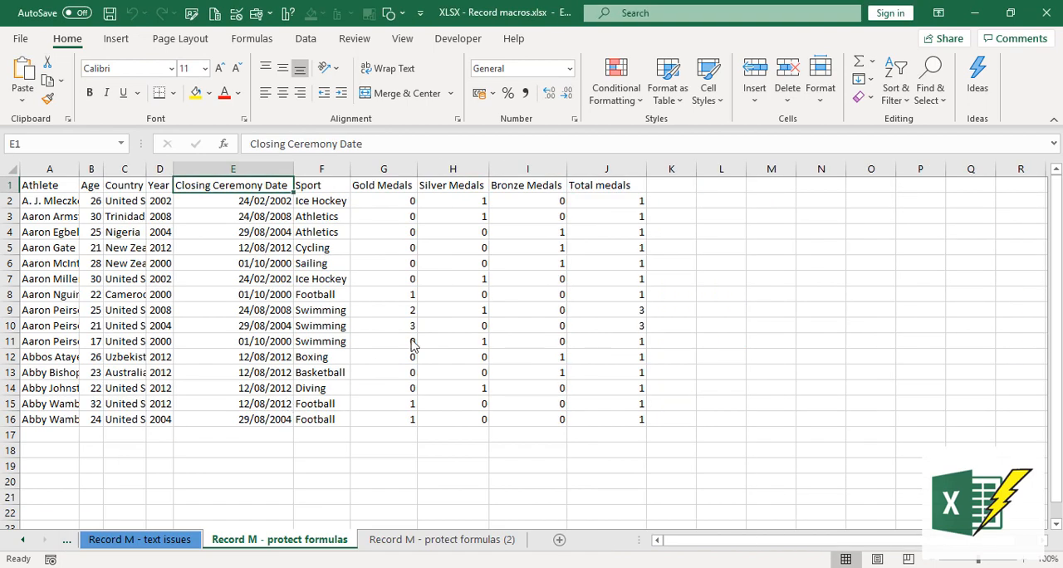
{"action": "key", "text": "Left"}
{"action": "key", "text": "Left"}
{"action": "key", "text": "Left"}
{"action": "left_click_drag", "start_coordinate": [645, 169], "coordinate": [523, 184]}
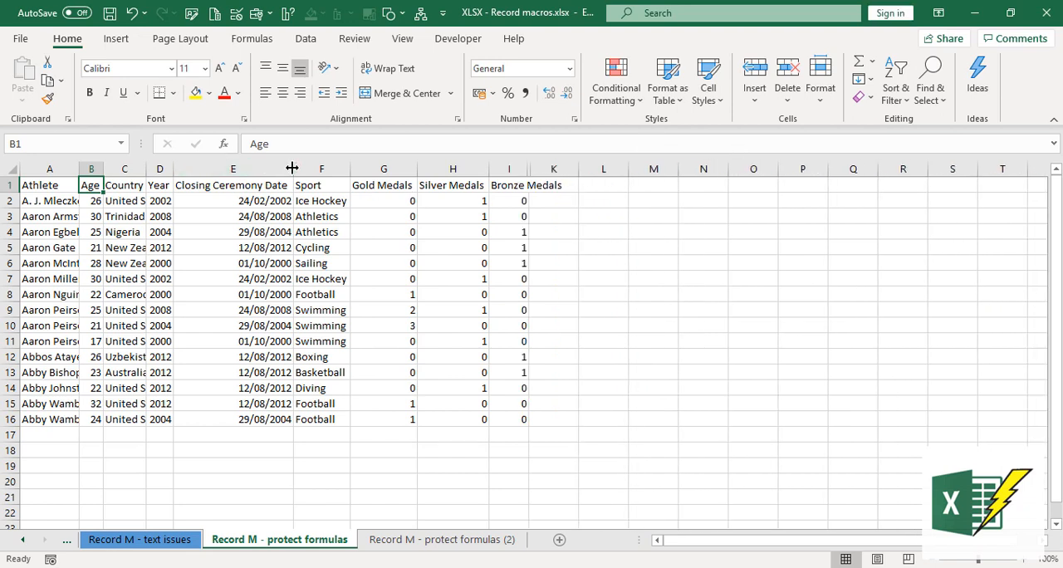
{"action": "left_click_drag", "start_coordinate": [293, 169], "coordinate": [206, 172]}
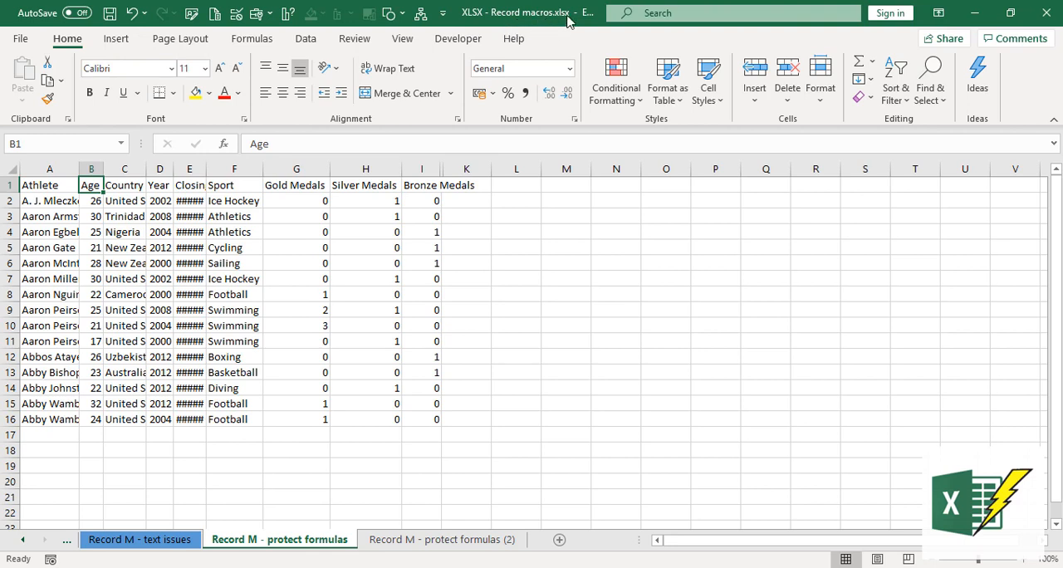
- Run the My_fav_format macro from cell A1 of the Record M - protect formulas sheet in the XLSX workbook
{"action": "left_click", "coordinate": [48, 188]}
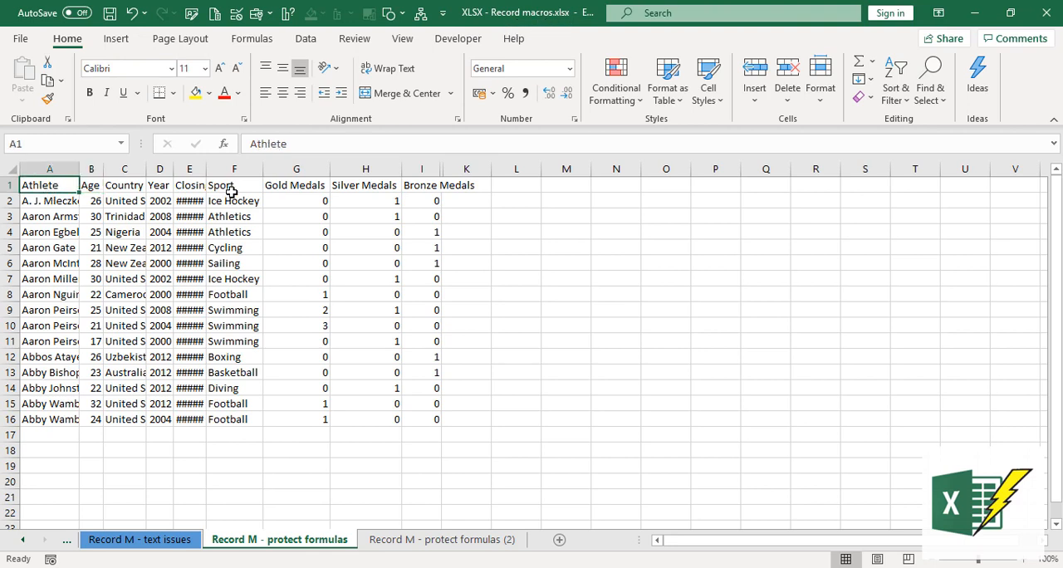
{"action": "left_click", "coordinate": [458, 39]}
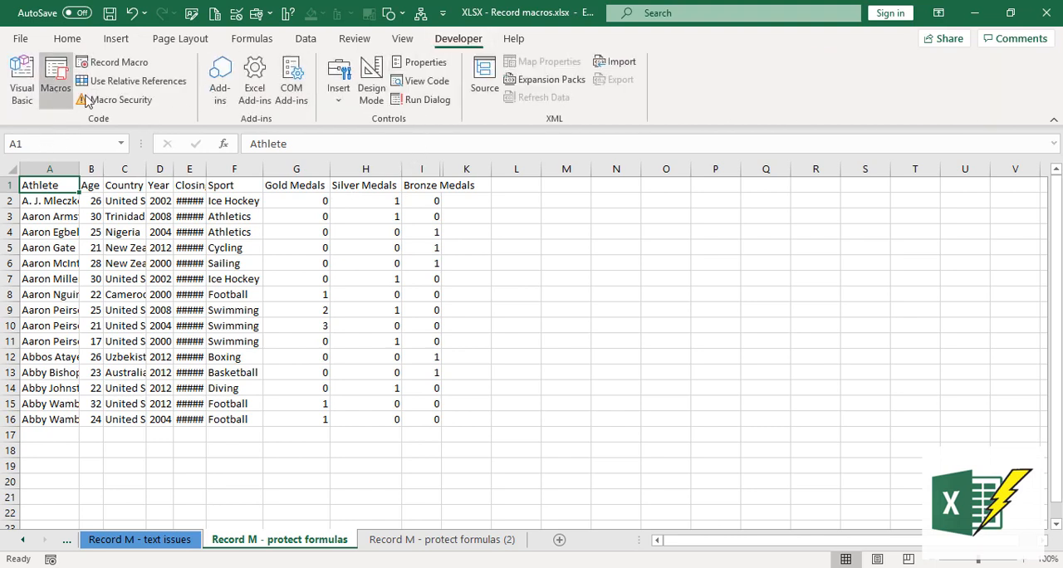
{"action": "left_click", "coordinate": [56, 83]}
{"action": "left_click", "coordinate": [754, 312]}
{"action": "left_click", "coordinate": [872, 288]}
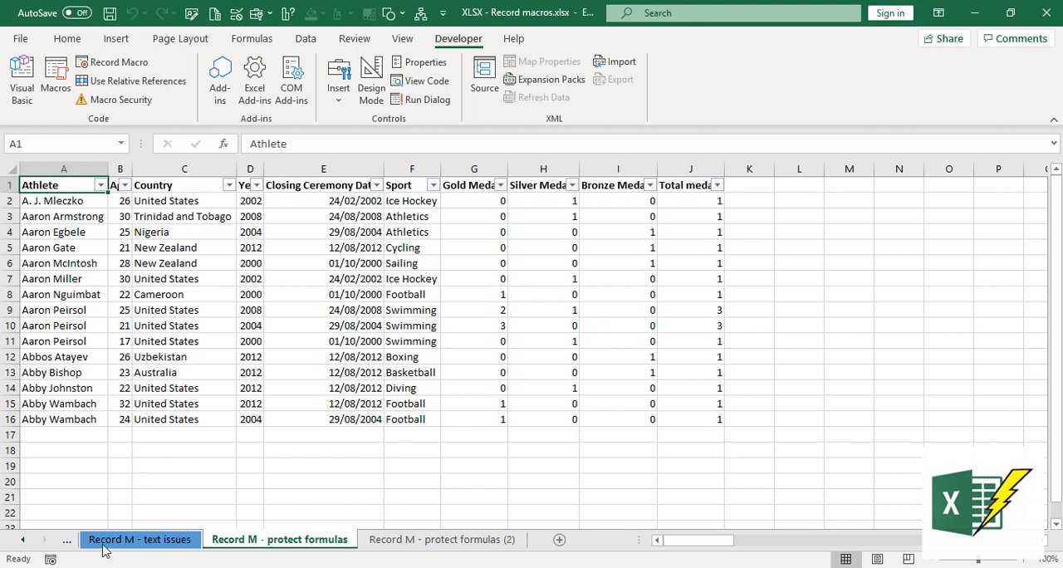
- Open the Record M - text issues sheet and examine the entries in the Age, Year and Closing Ceremony Date columns
{"action": "left_click", "coordinate": [138, 540]}
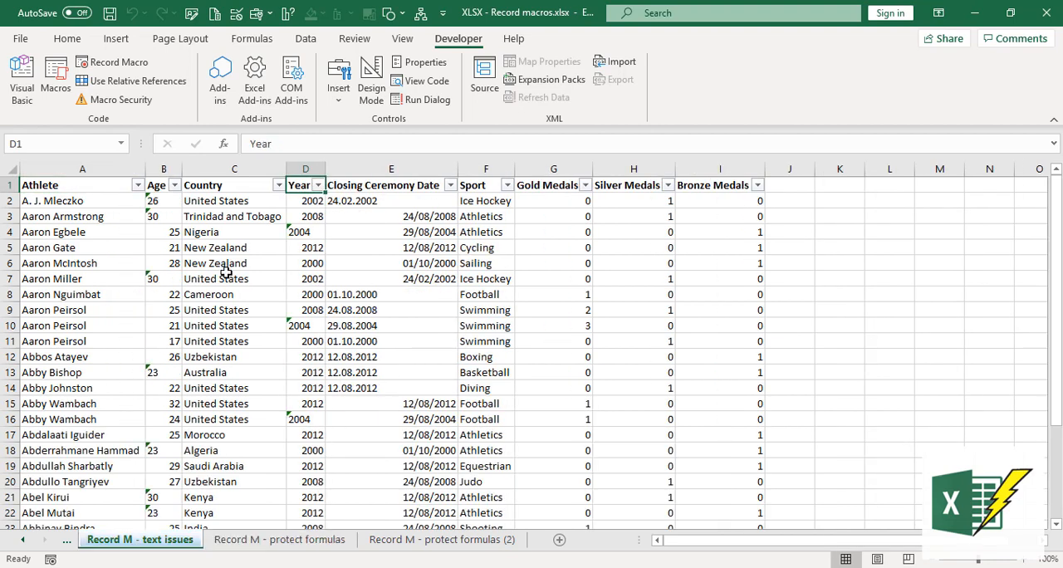
{"action": "left_click", "coordinate": [170, 202]}
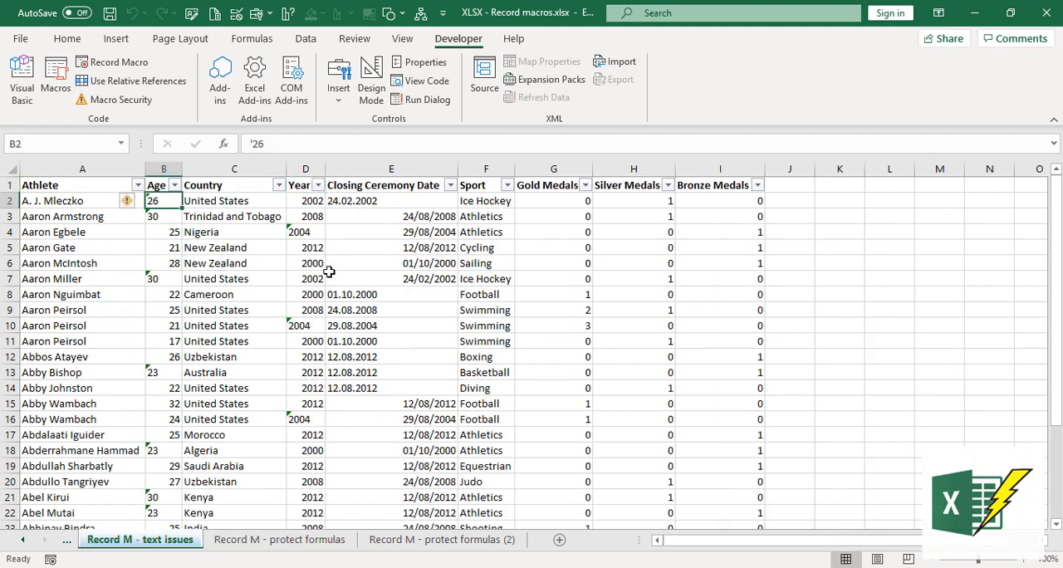
{"action": "left_click", "coordinate": [306, 232]}
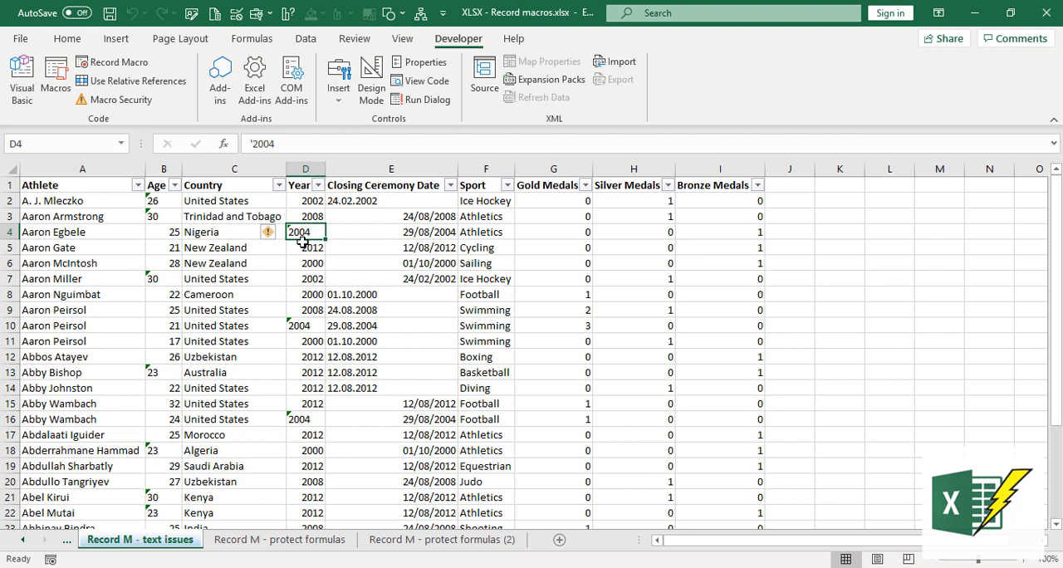
{"action": "left_click", "coordinate": [412, 202]}
{"action": "left_click", "coordinate": [400, 296]}
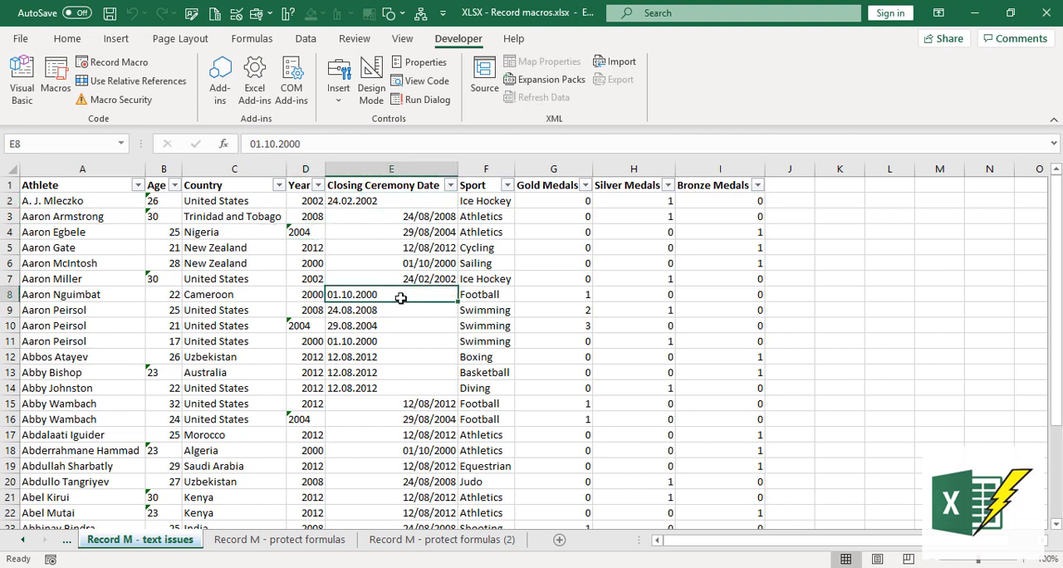
{"action": "left_click", "coordinate": [404, 329]}
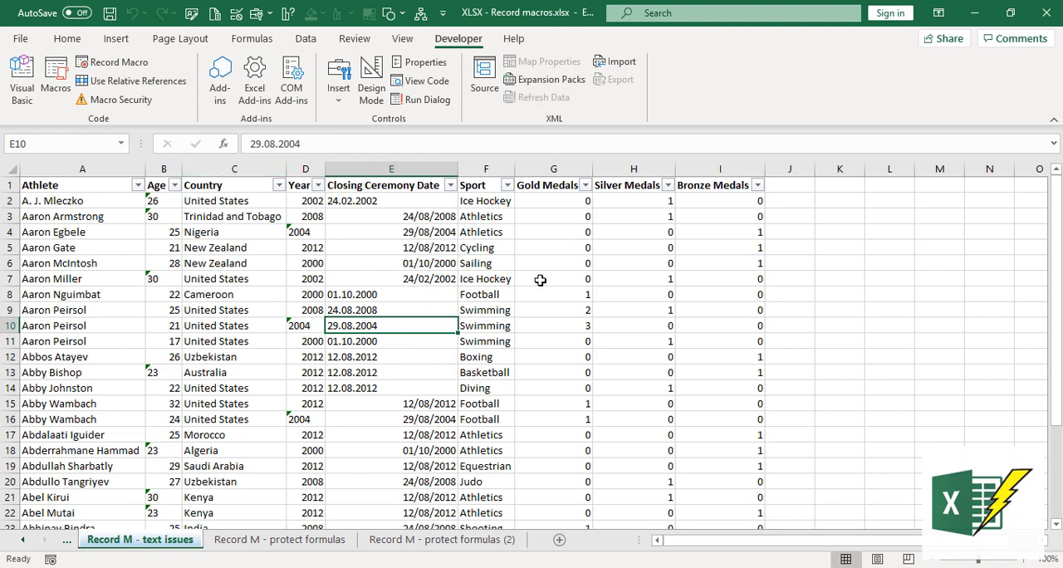
{"action": "left_click", "coordinate": [166, 169]}
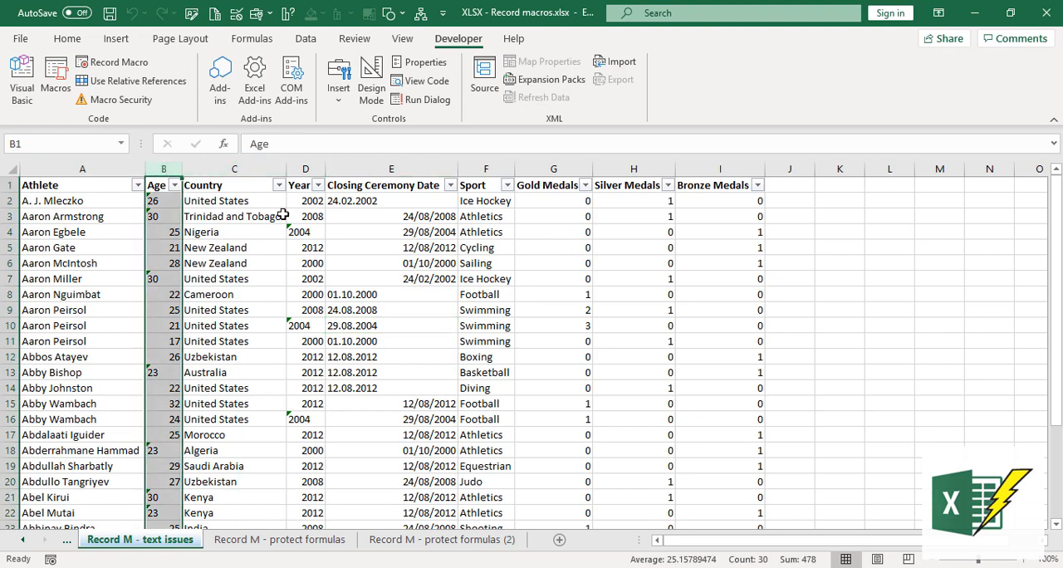